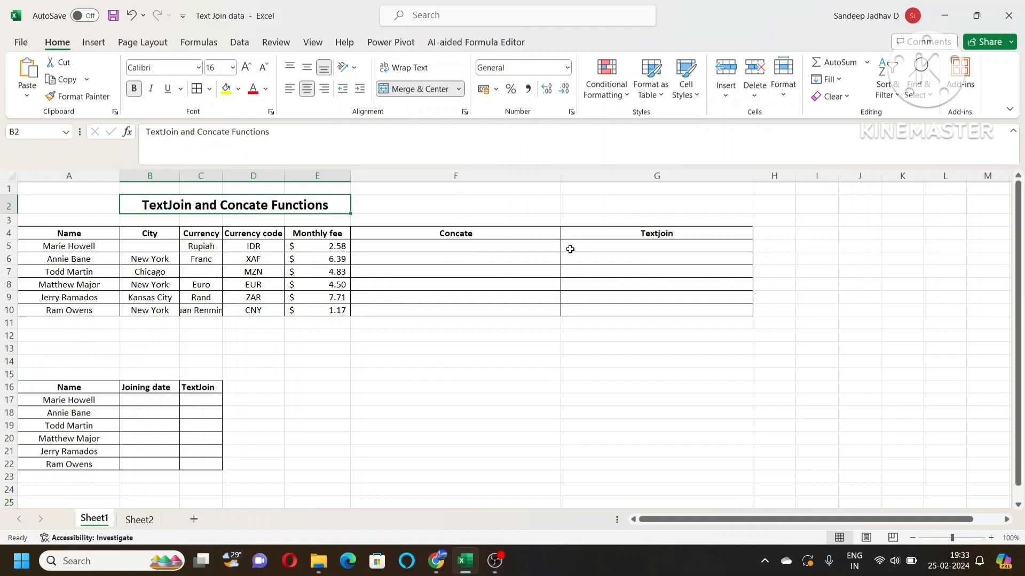
Enter =CONCAT(A5:E5) in F5 to combine the first record's fields without separators
left_click(441, 248)
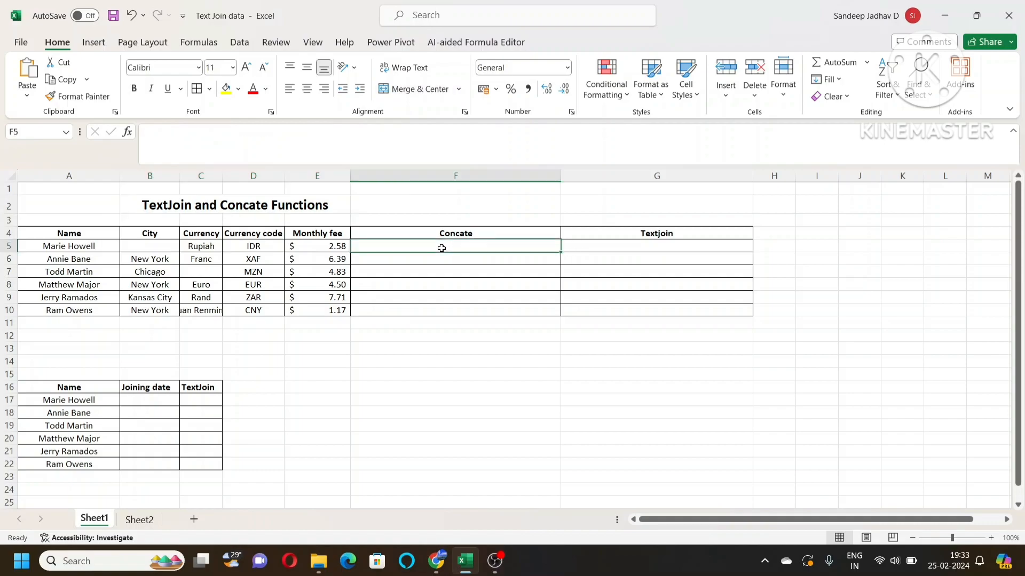
type("=")
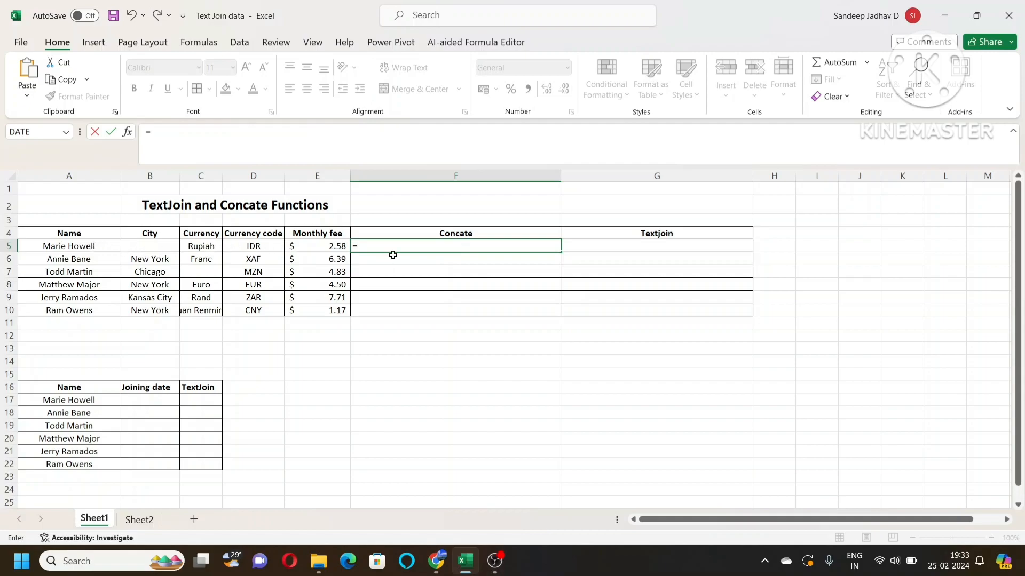
type("con")
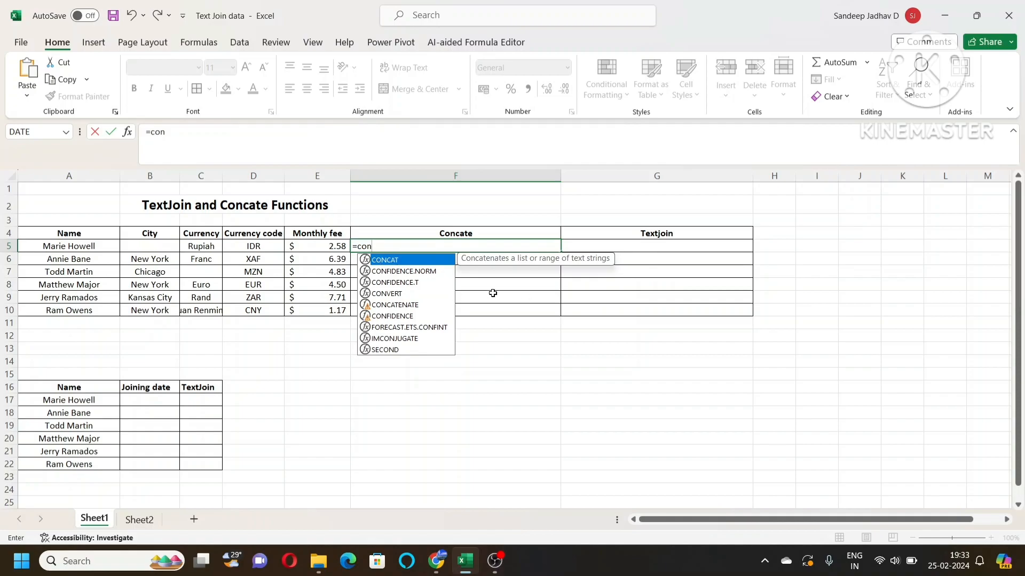
double_click(402, 261)
left_click(411, 247)
left_click_drag(72, 247, 315, 244)
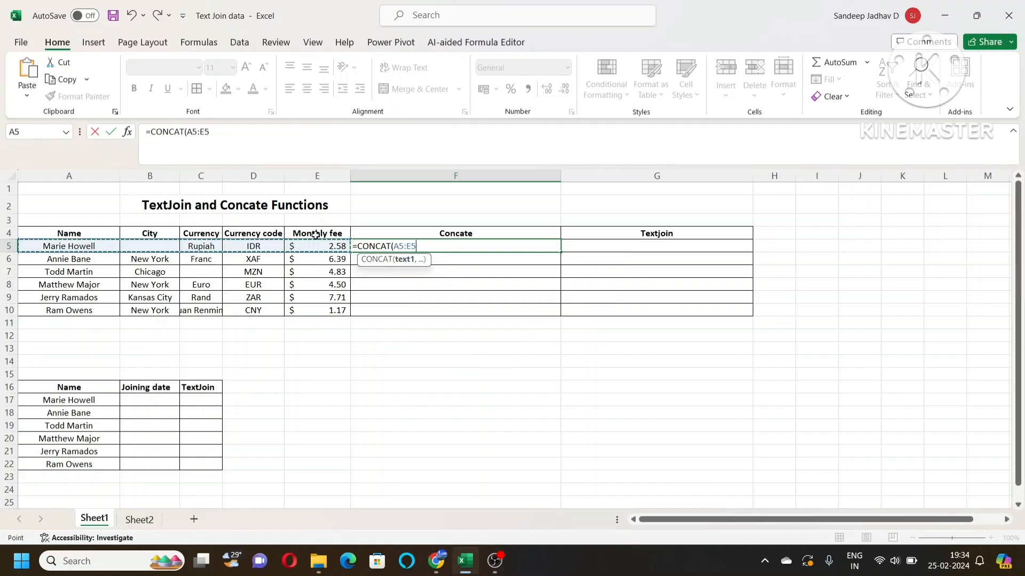
type(")")
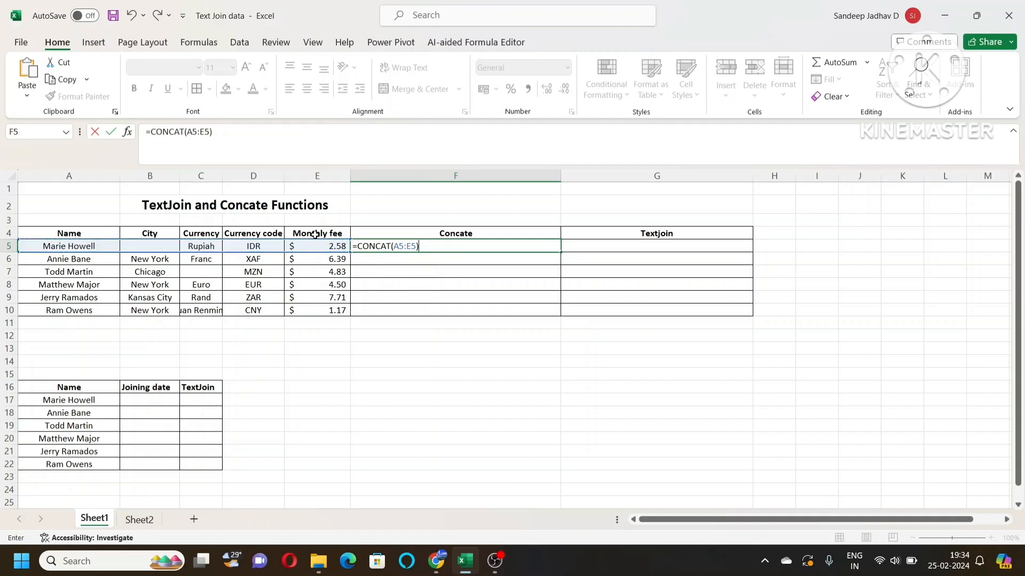
key("Return")
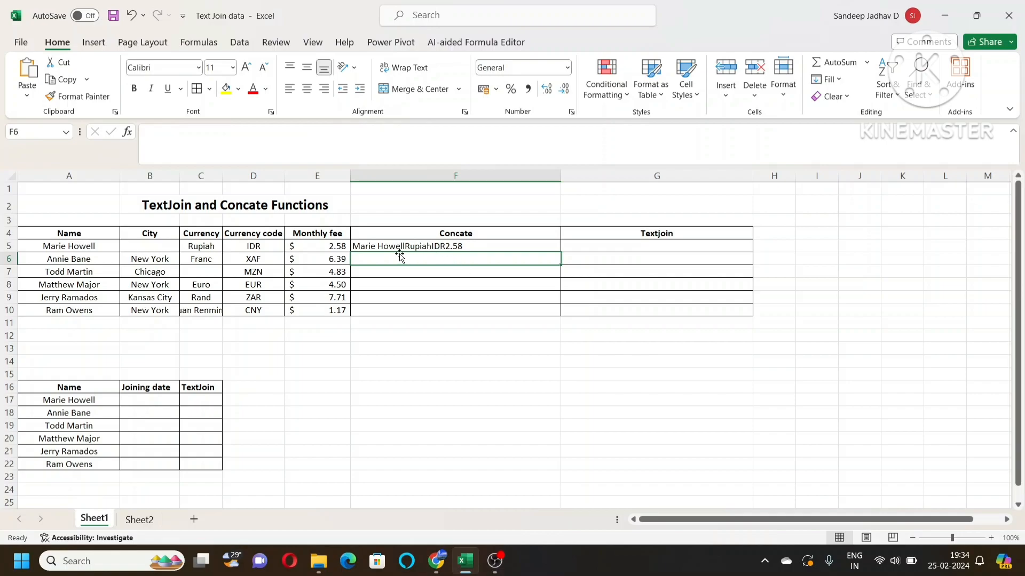
Compare the first record's city cell with the combined text, and clear the CONCAT formula from F5
left_click(155, 249)
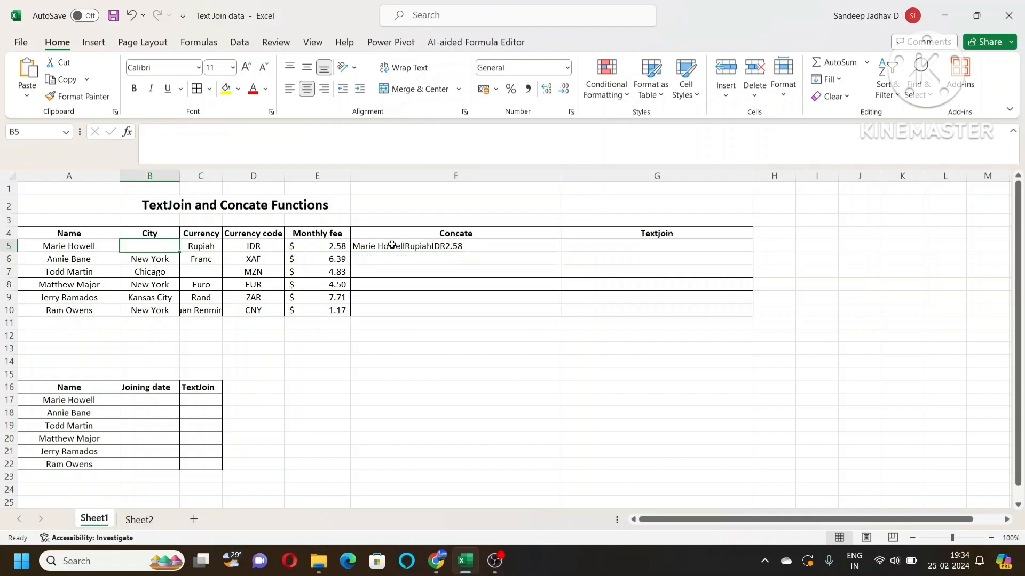
left_click(396, 245)
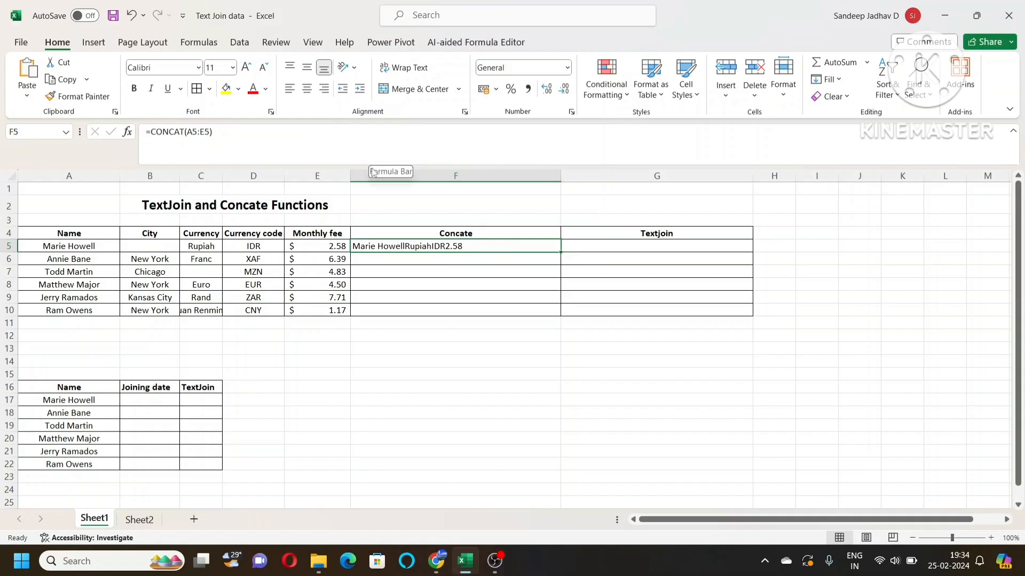
key("Delete")
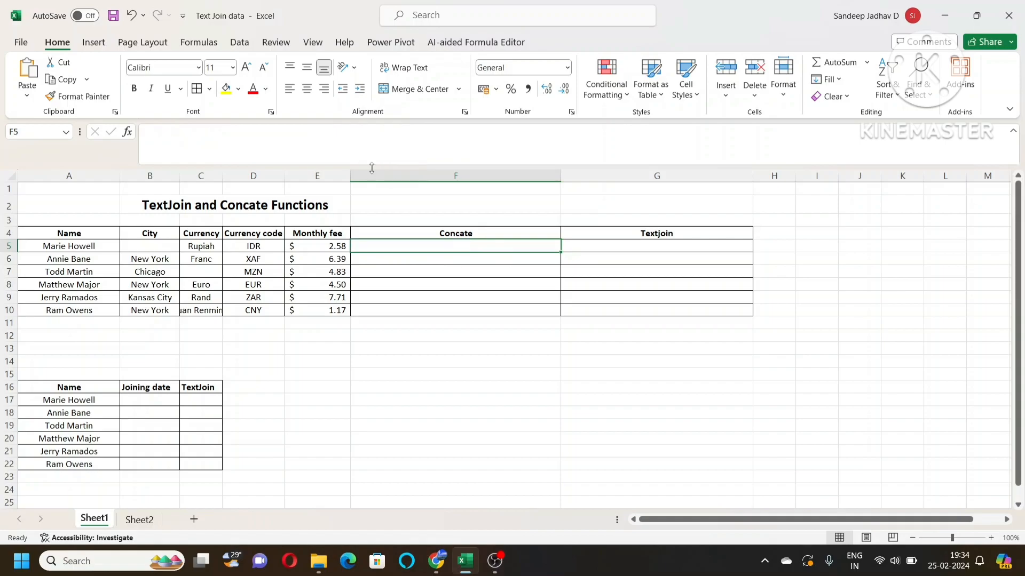
Begin a CONCAT formula in F5 with the name A5 and city B5, each followed by a "/" separator
type("=con")
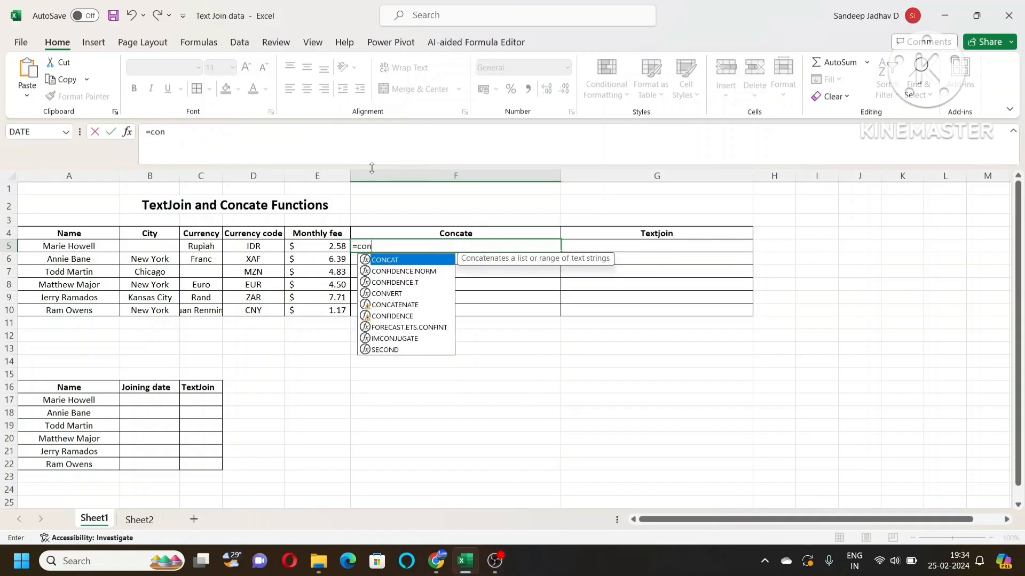
type("ca")
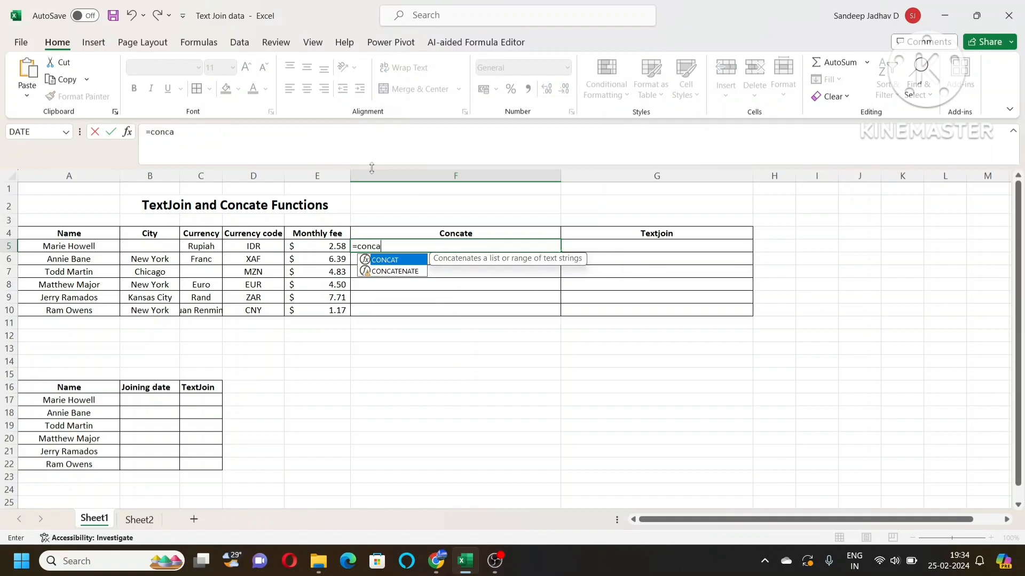
key("Tab")
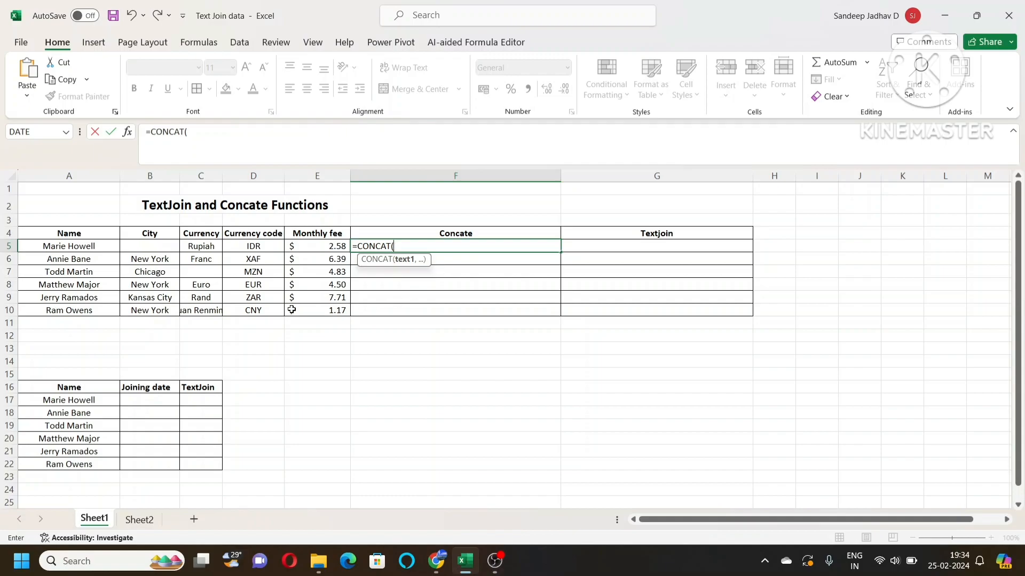
left_click(81, 246)
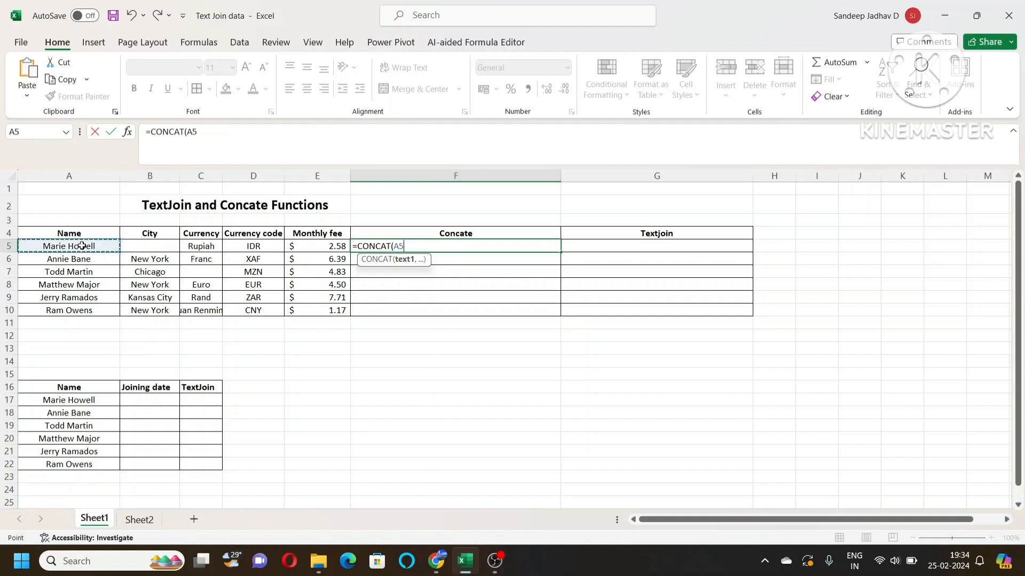
type(",\"")
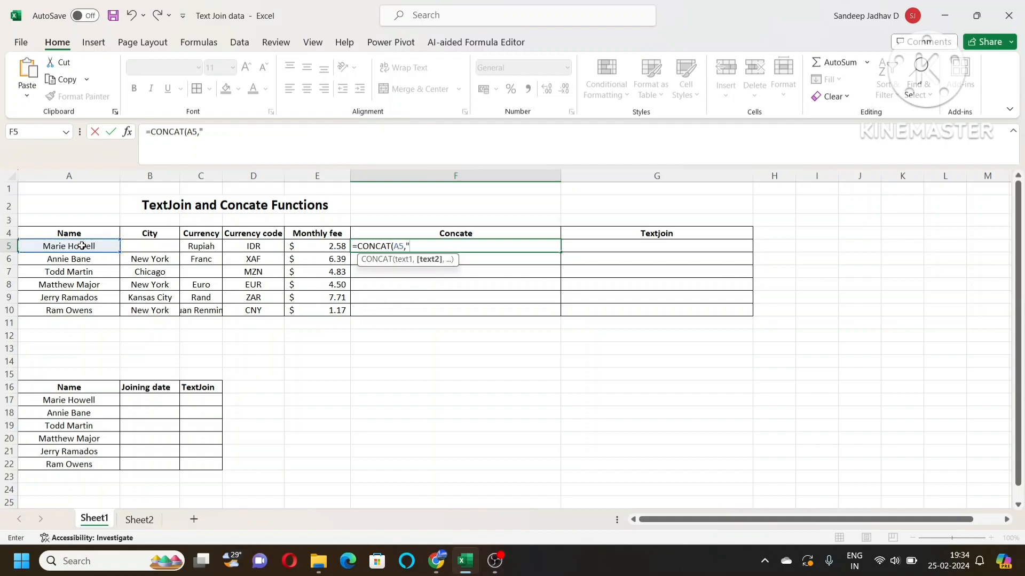
type("/\",")
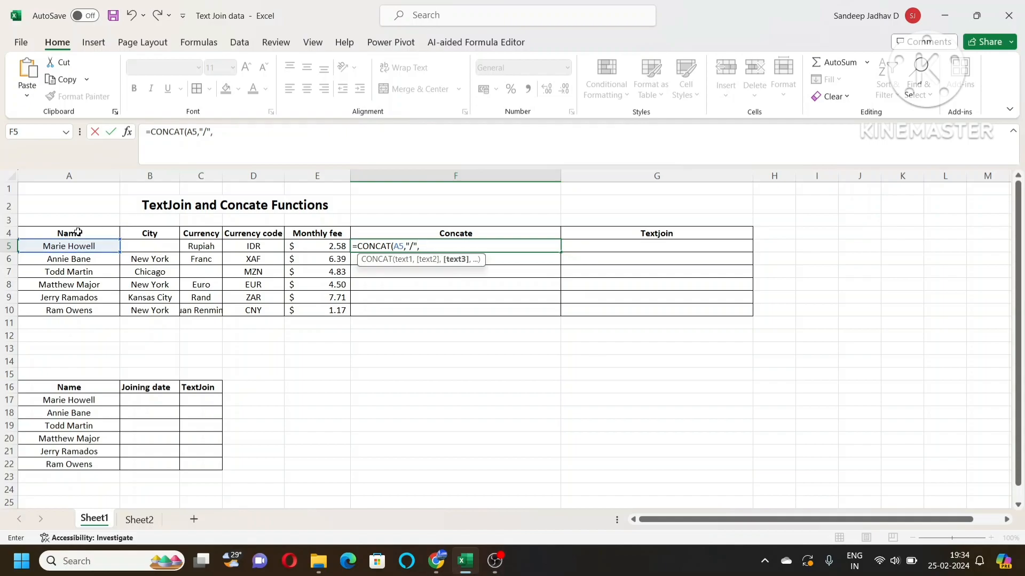
left_click(142, 245)
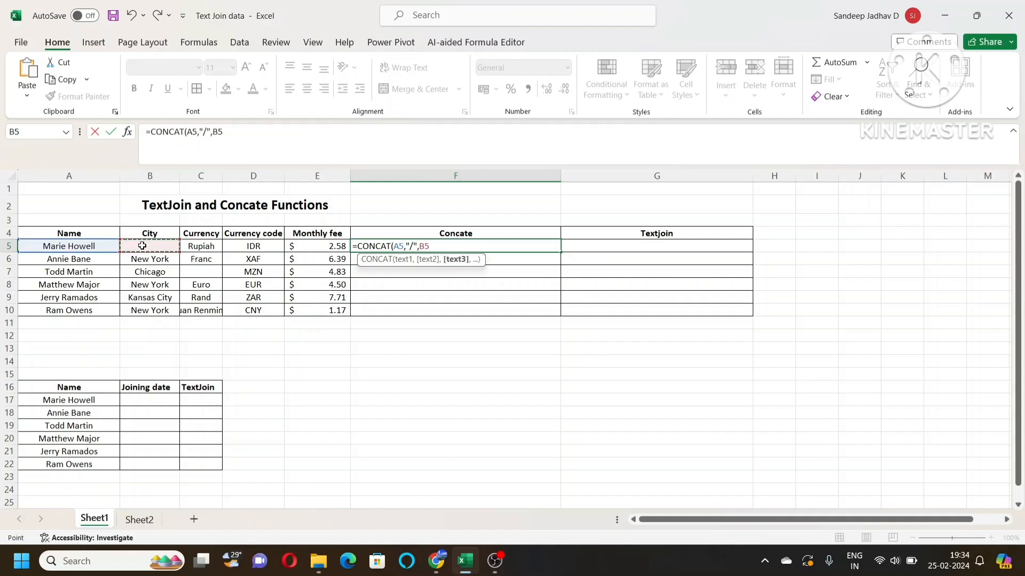
type(",")
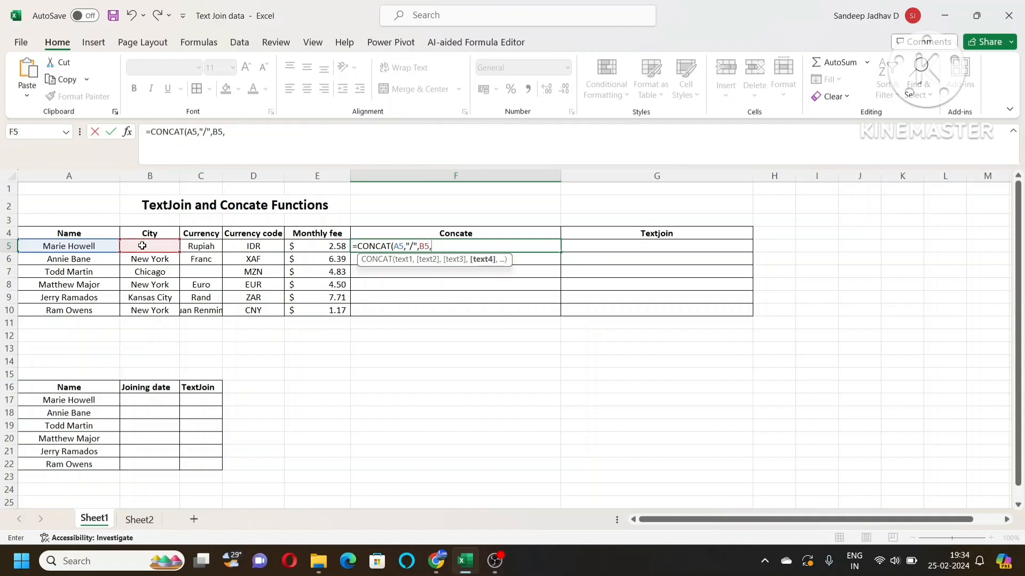
type("\"/\",")
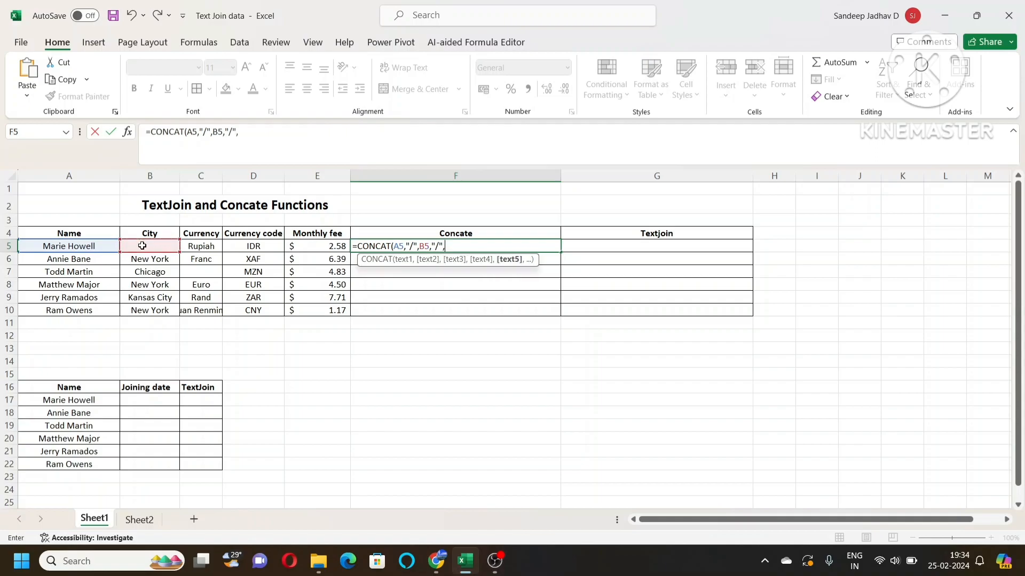
Complete the F5 formula with C5, D5 and E5 separated by "/", and commit it
left_click(213, 250)
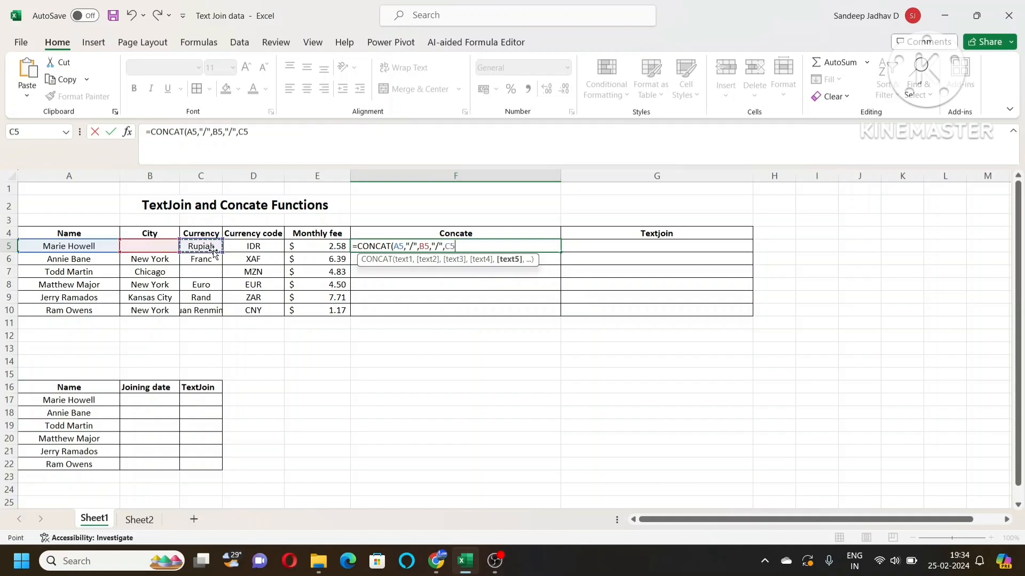
type(",\"")
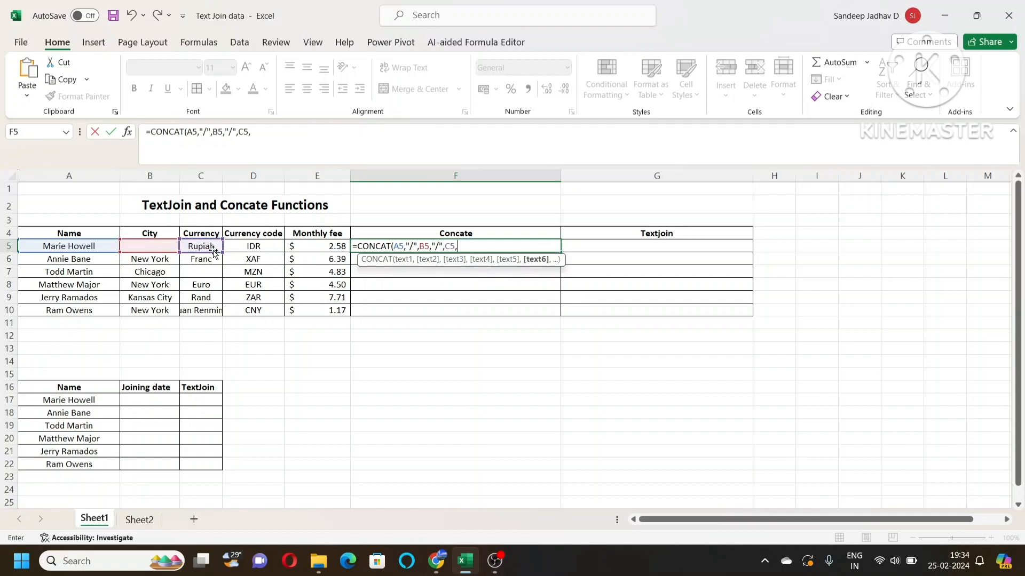
type("/\",")
left_click(270, 245)
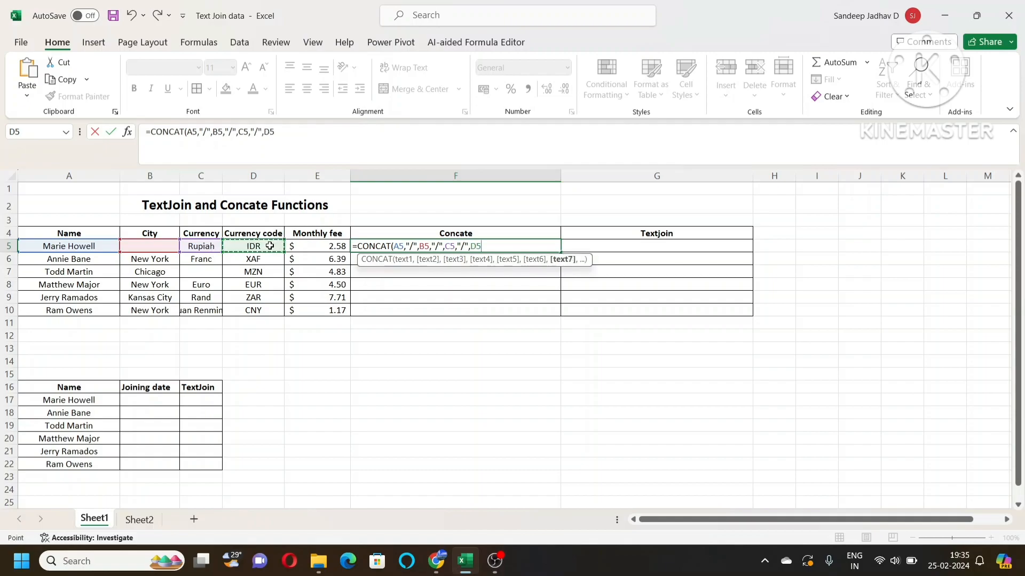
type(",")
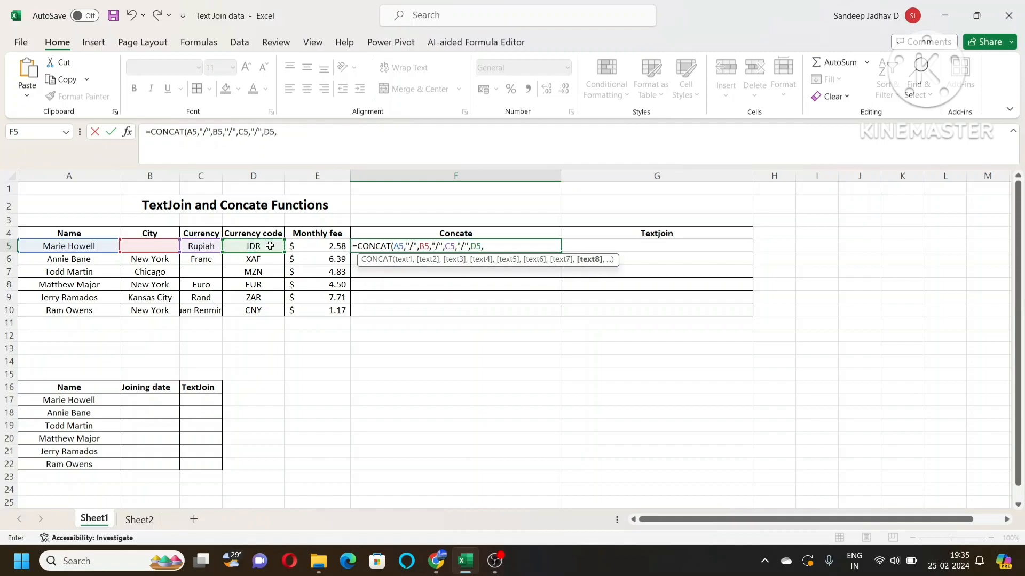
type("\"/\",")
left_click(313, 244)
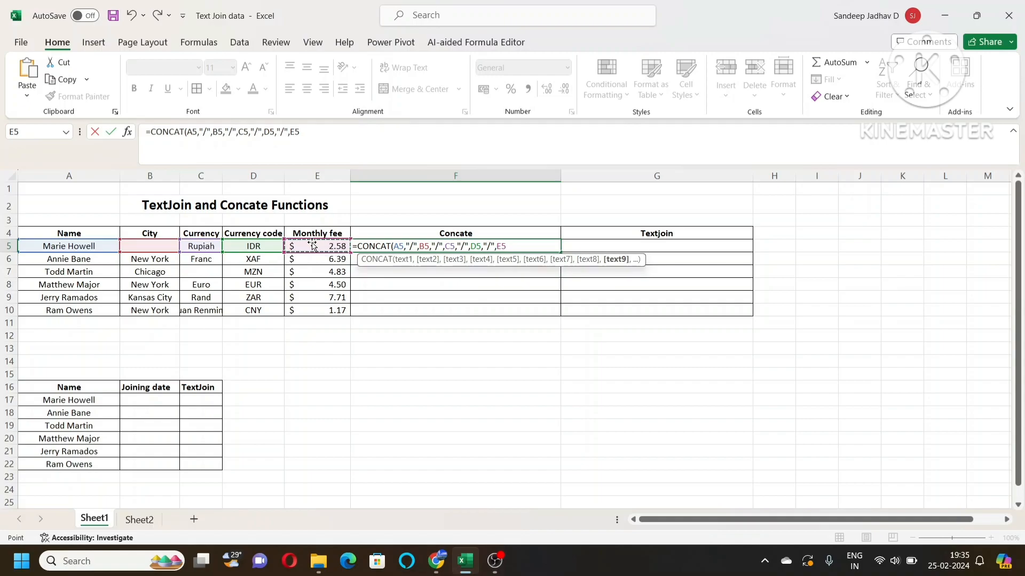
type(")")
key("Return")
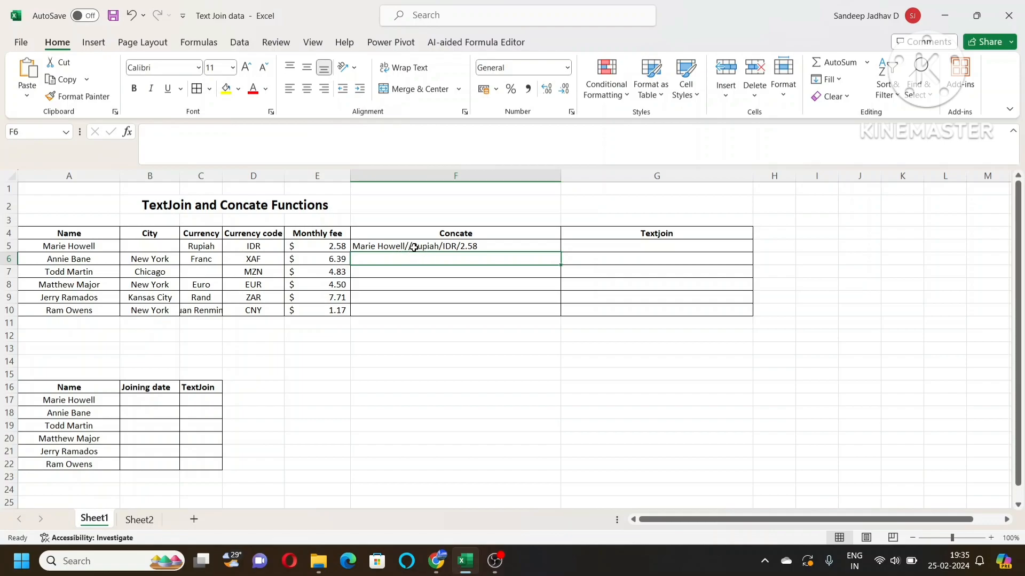
Enter Pune as the first record's city in B5
left_click(158, 247)
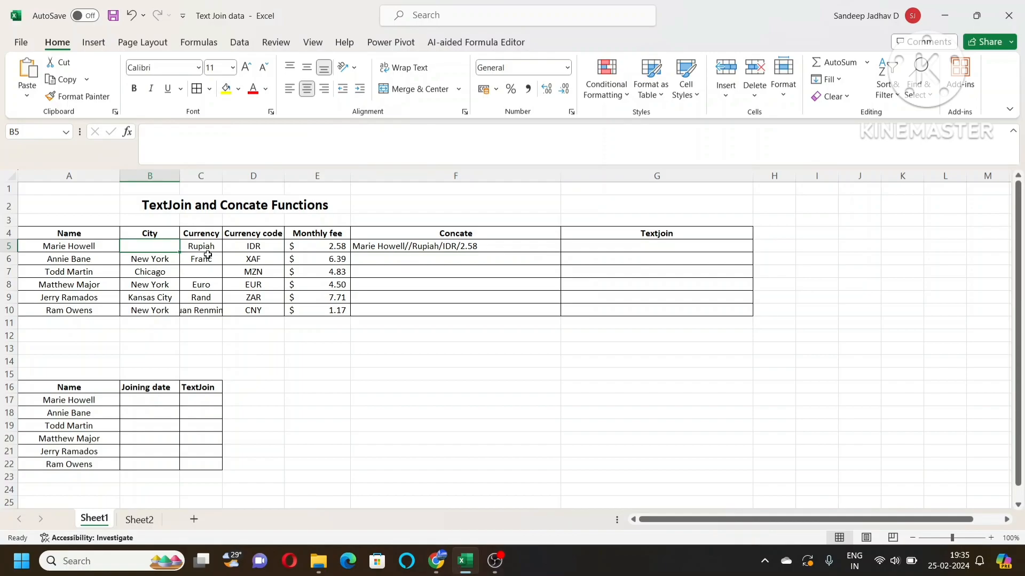
type("Pune")
key("Tab")
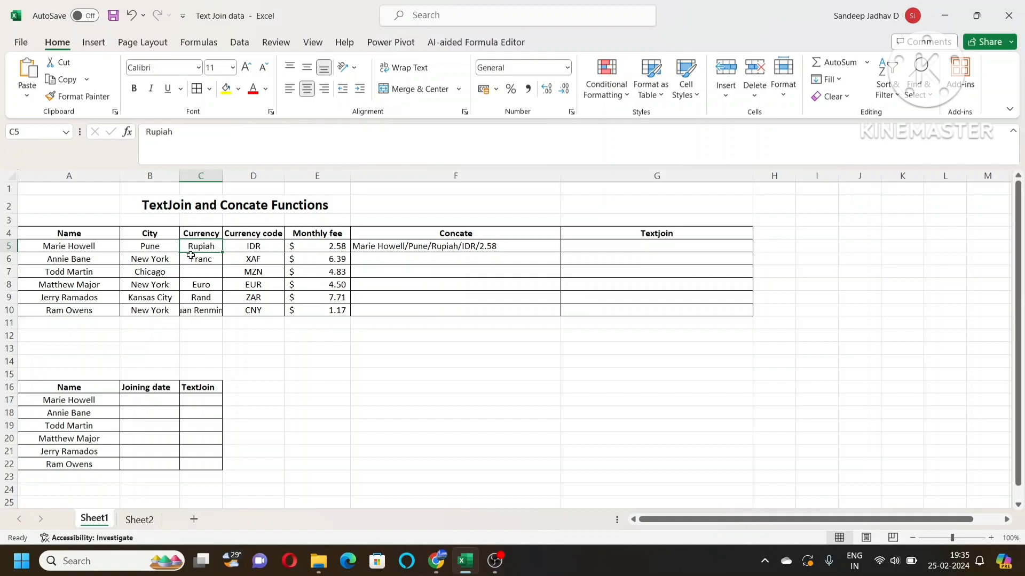
Try clearing the city in B5 and the name in A5, and undo both deletions
left_click(154, 249)
key("Delete")
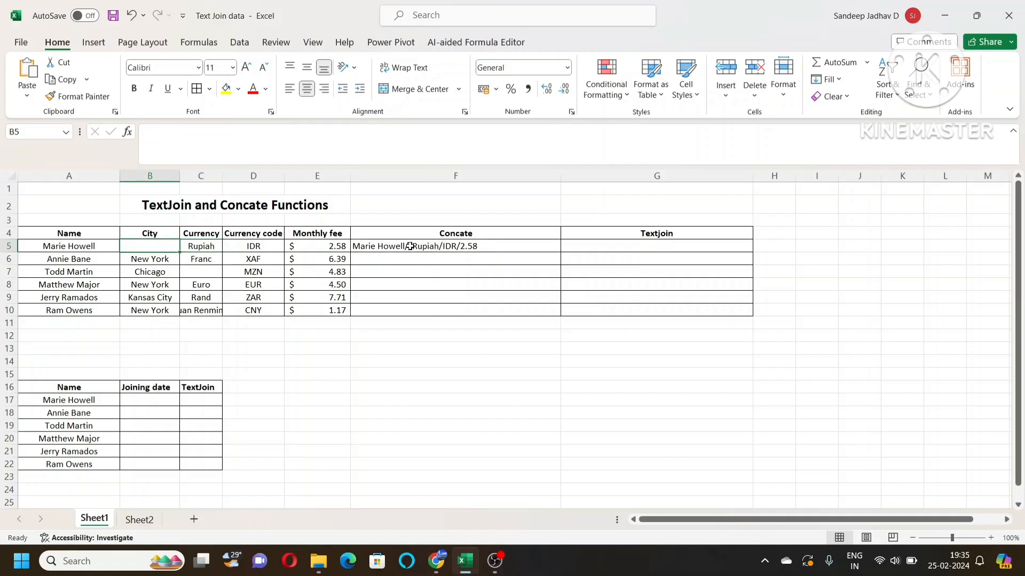
left_click(93, 247)
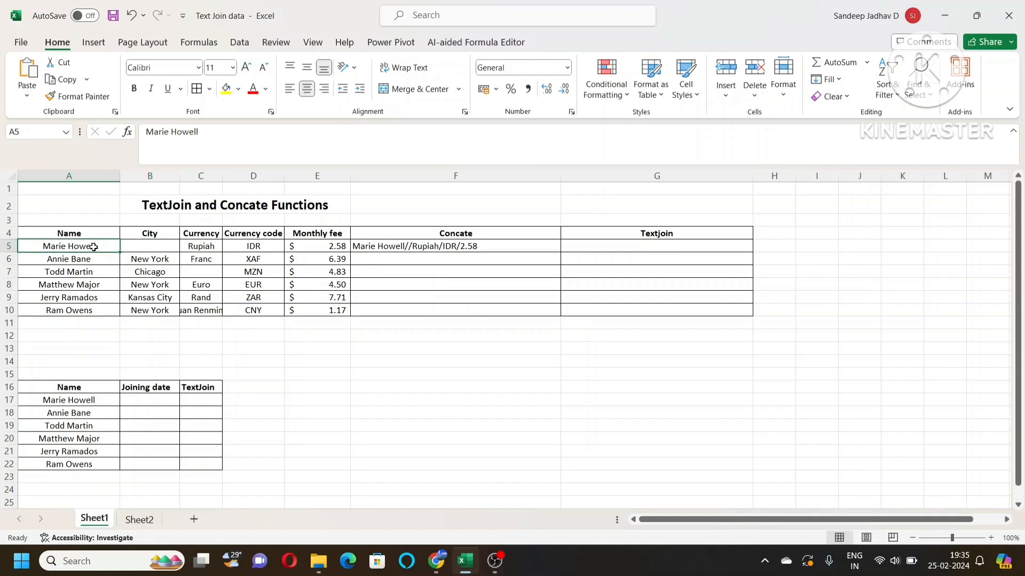
key("Delete")
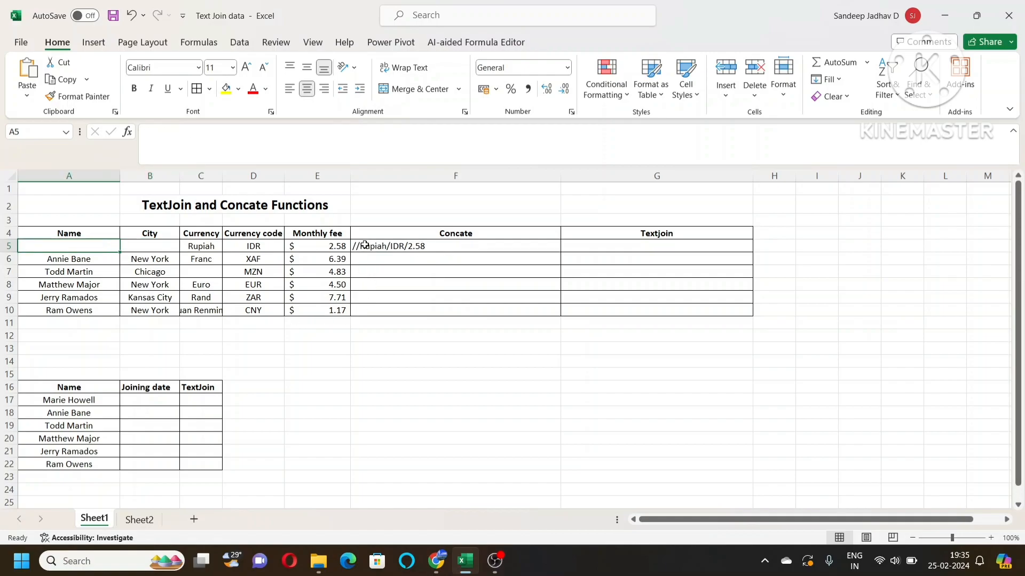
key("ctrl+z")
key("ctrl+z")
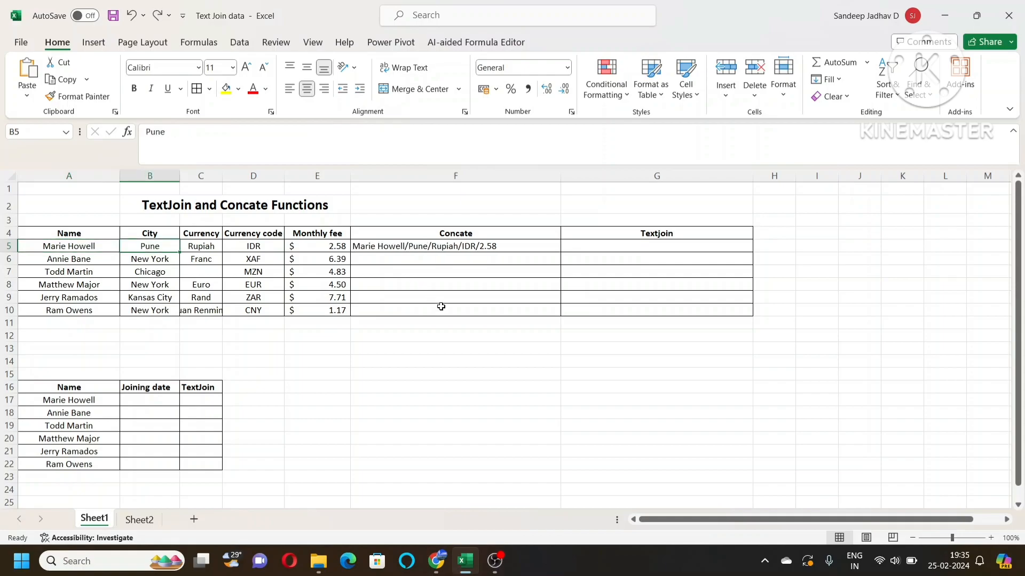
Begin a TEXTJOIN formula in G5 with "/" as the delimiter
left_click(595, 247)
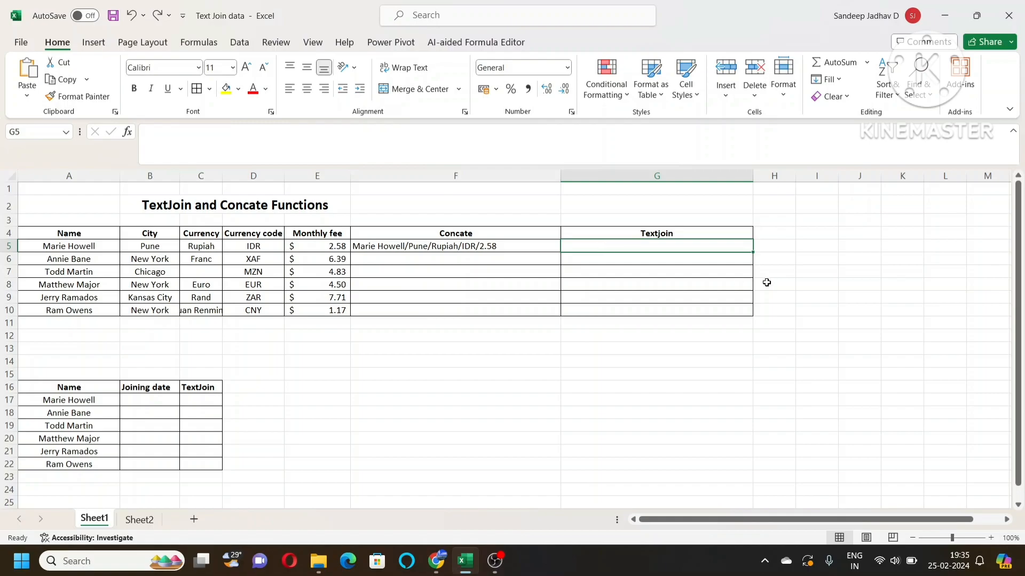
type("=")
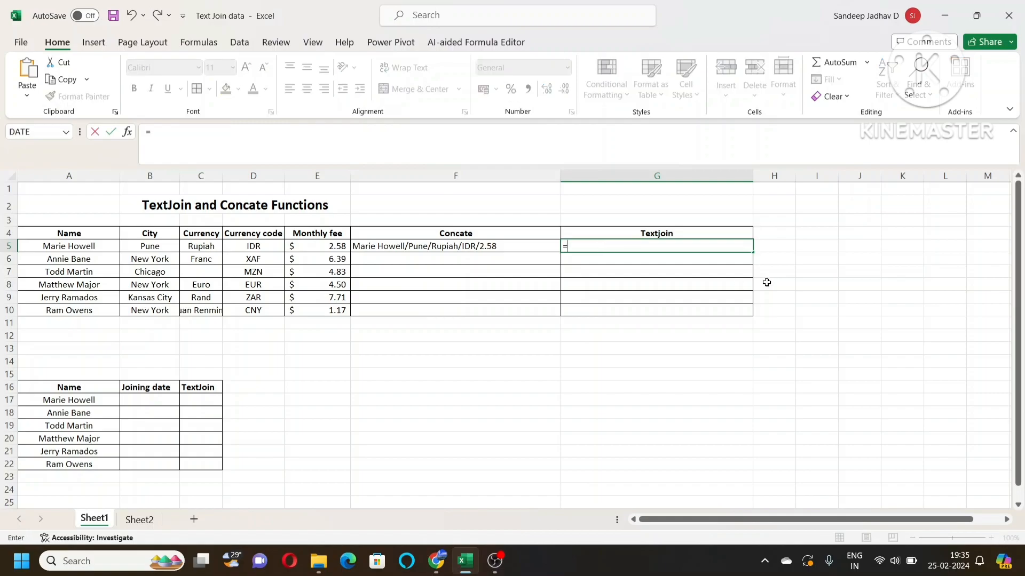
type("tex")
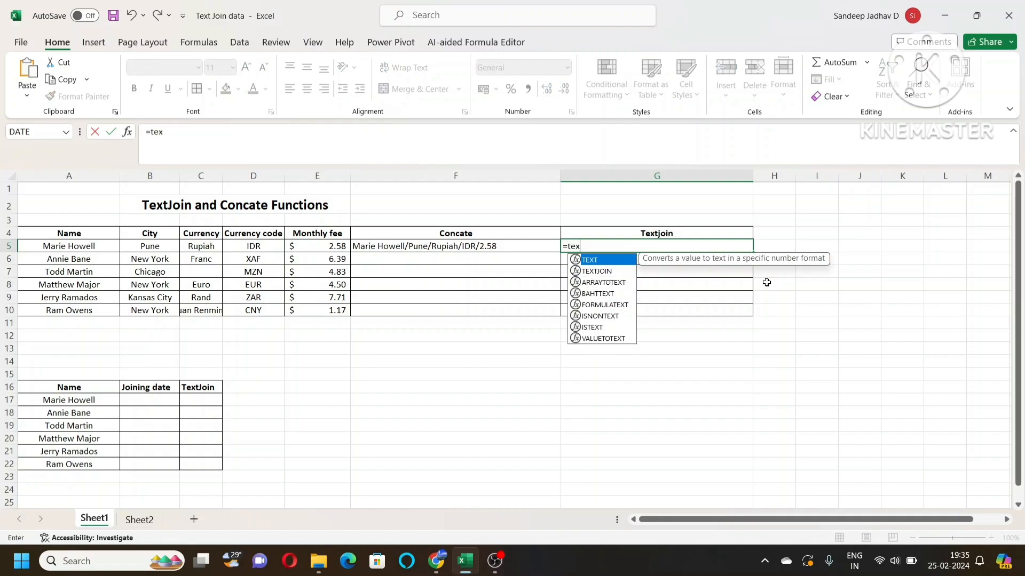
type("tjo")
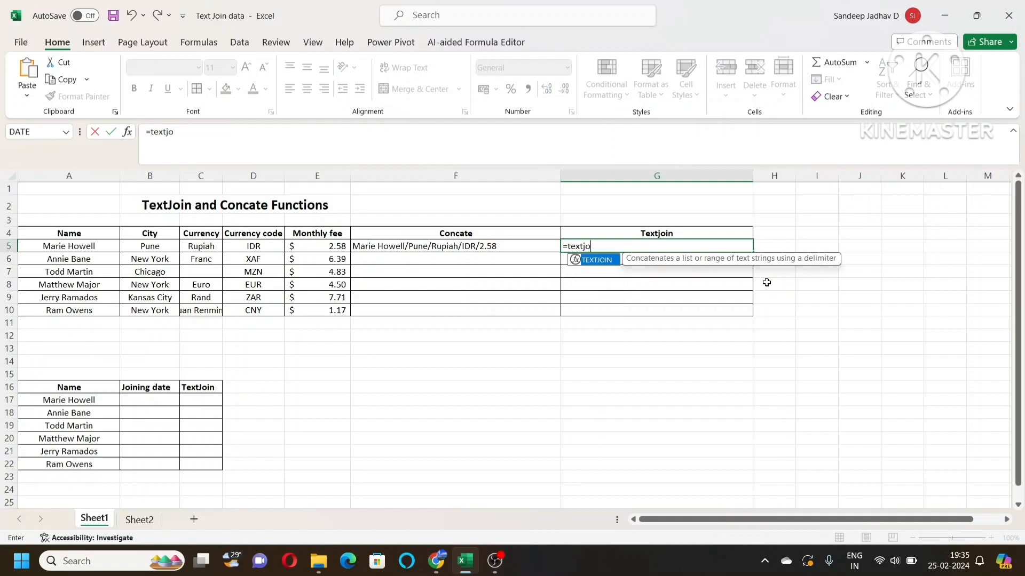
type("i")
double_click(610, 268)
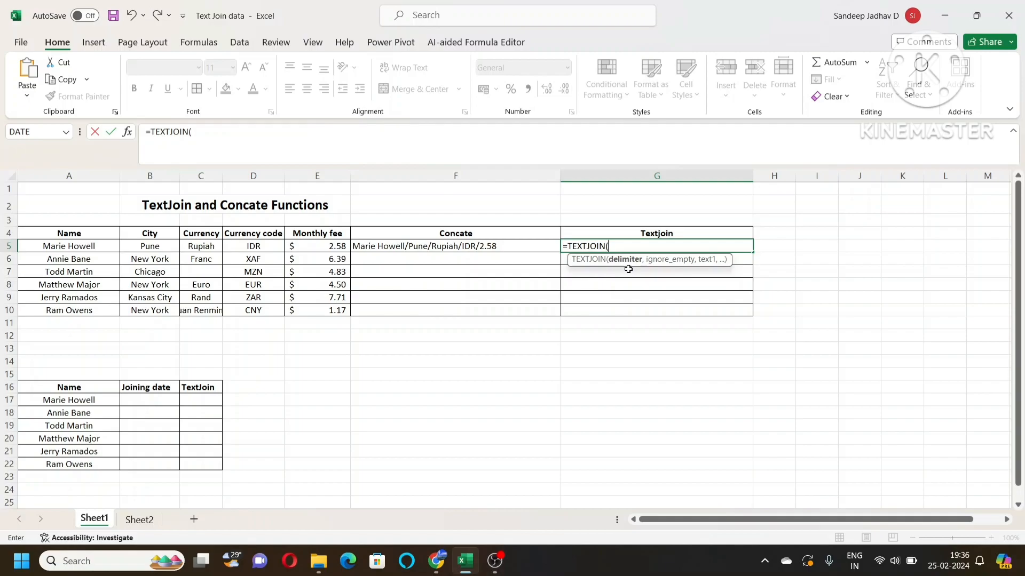
type("\"/")
type(",")
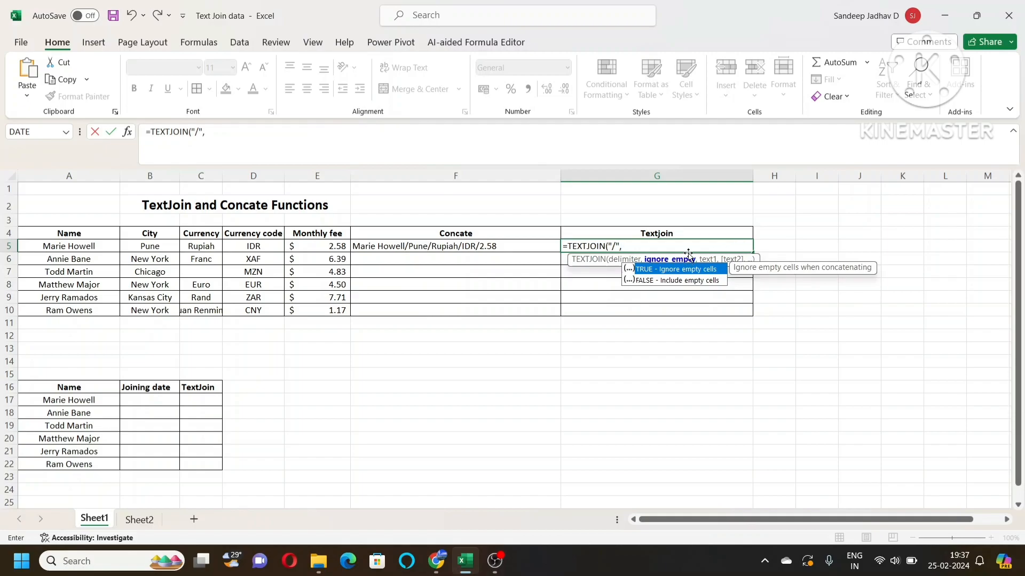
Complete the G5 formula with TRUE to ignore empty cells and the range B5:E5, and commit it
type("tu")
key("BackSpace")
type("r")
key("Tab")
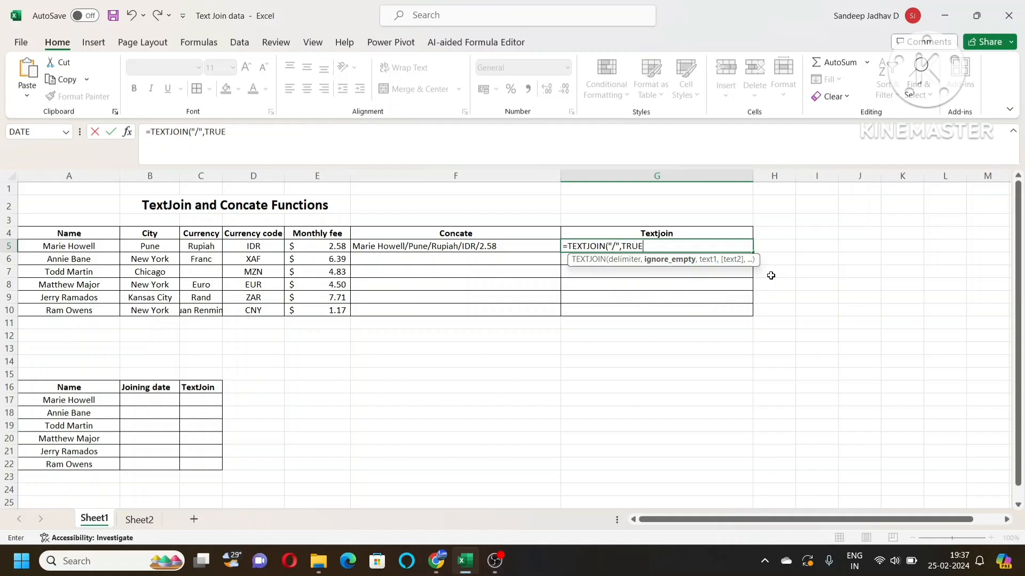
type(",")
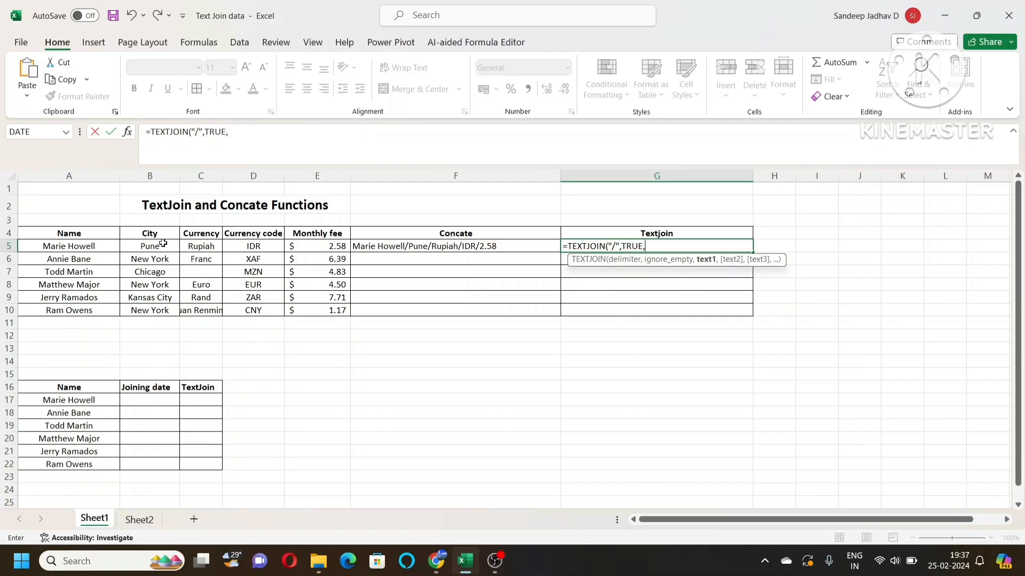
left_click_drag(149, 245, 302, 245)
type(")")
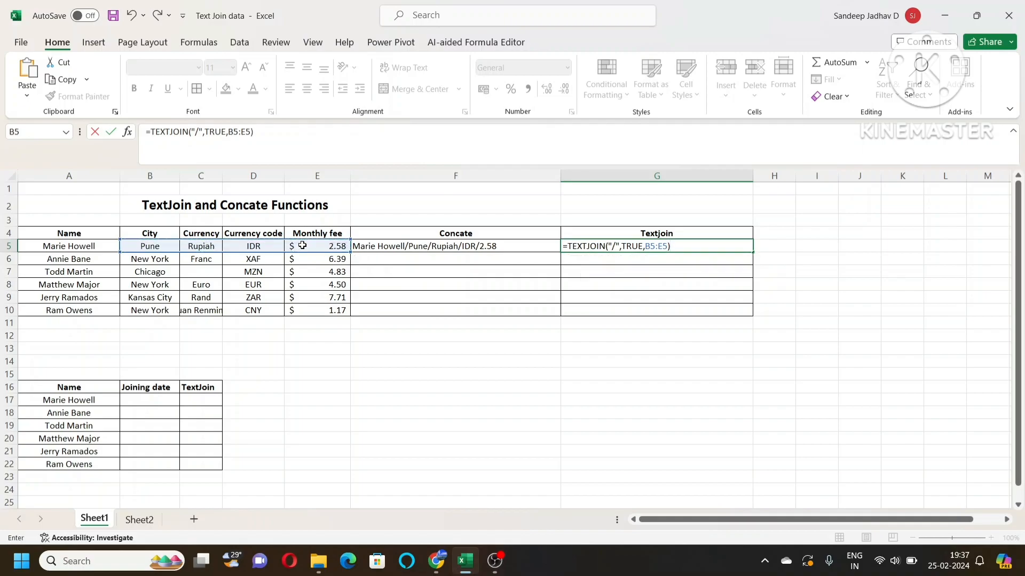
key("Return")
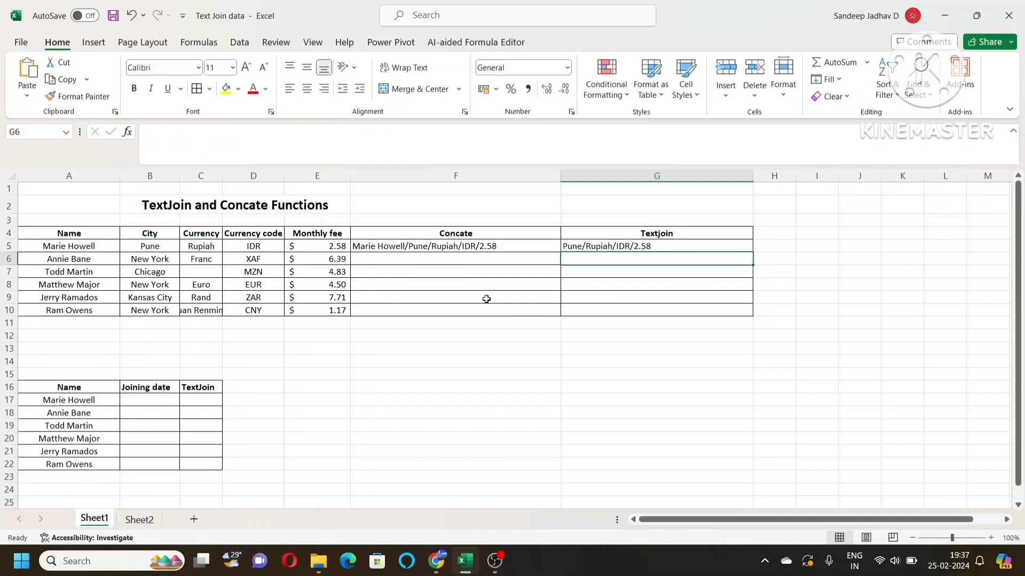
Extend the text range in the G5 TEXTJOIN formula to A5:E5 so it includes the name
left_click(587, 245)
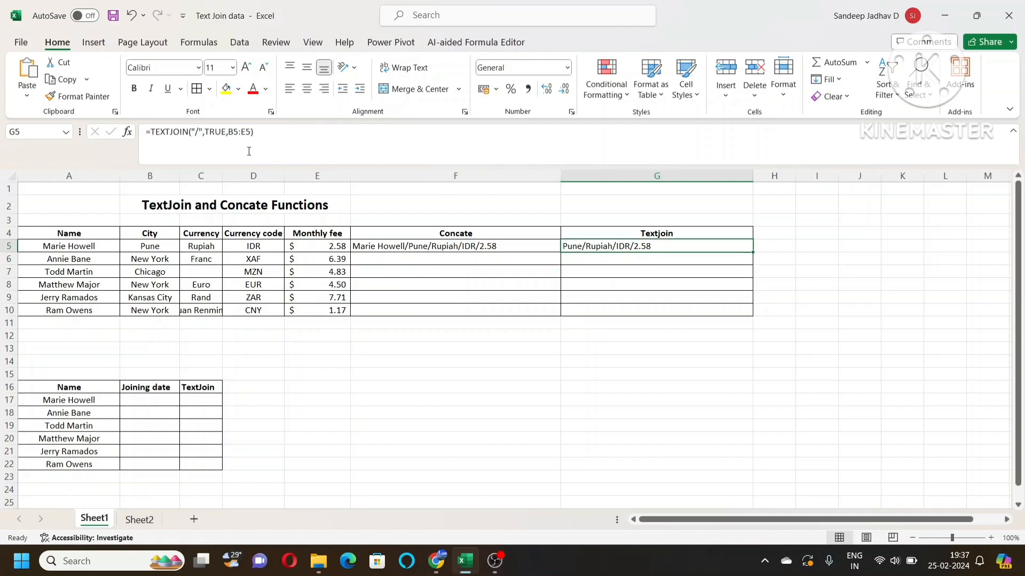
left_click(233, 132)
key("BackSpace")
type("a")
key("Return")
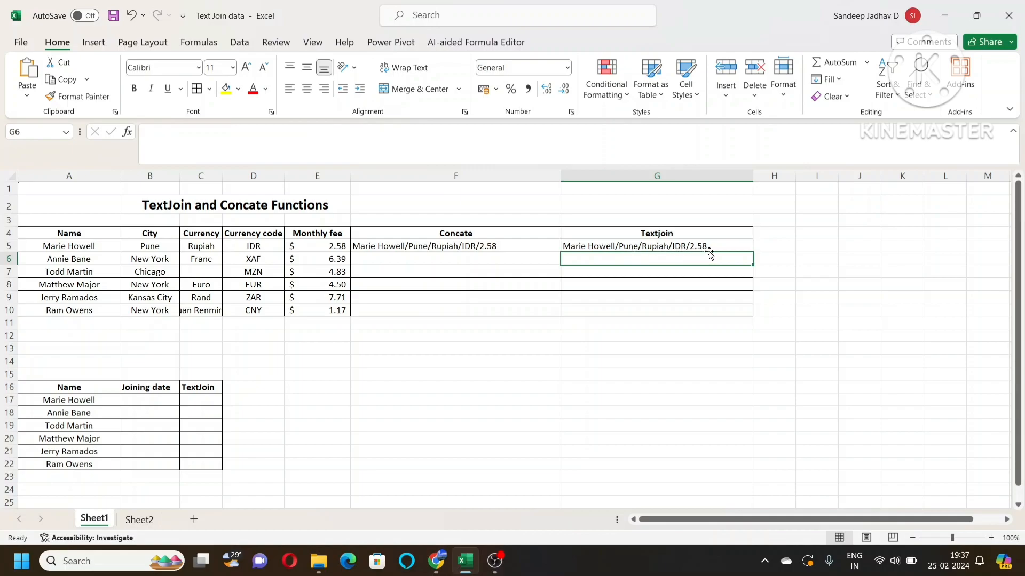
Clear the first record's city in B5 to compare how both formulas treat a blank
left_click(656, 244)
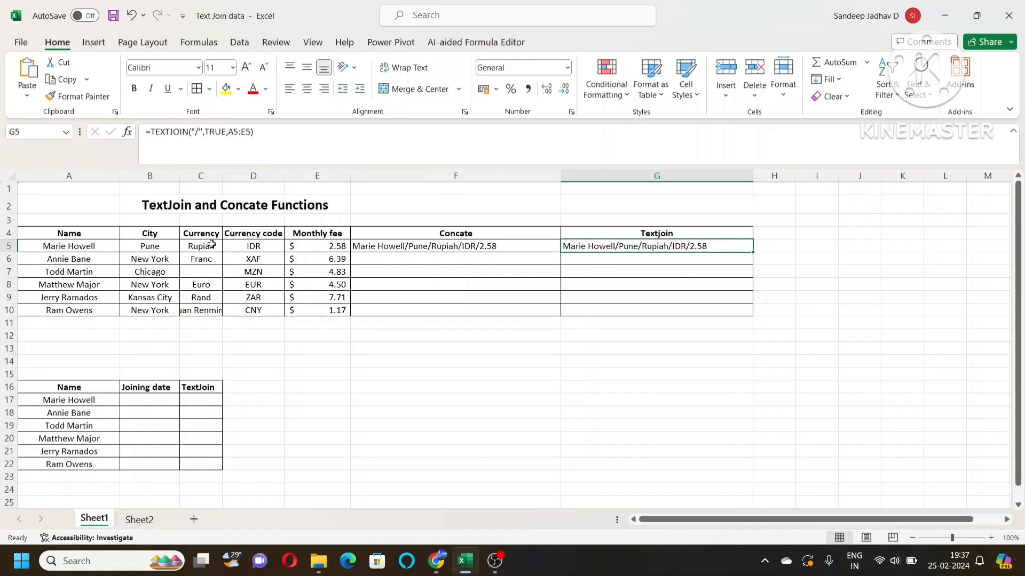
left_click(163, 246)
key("Delete")
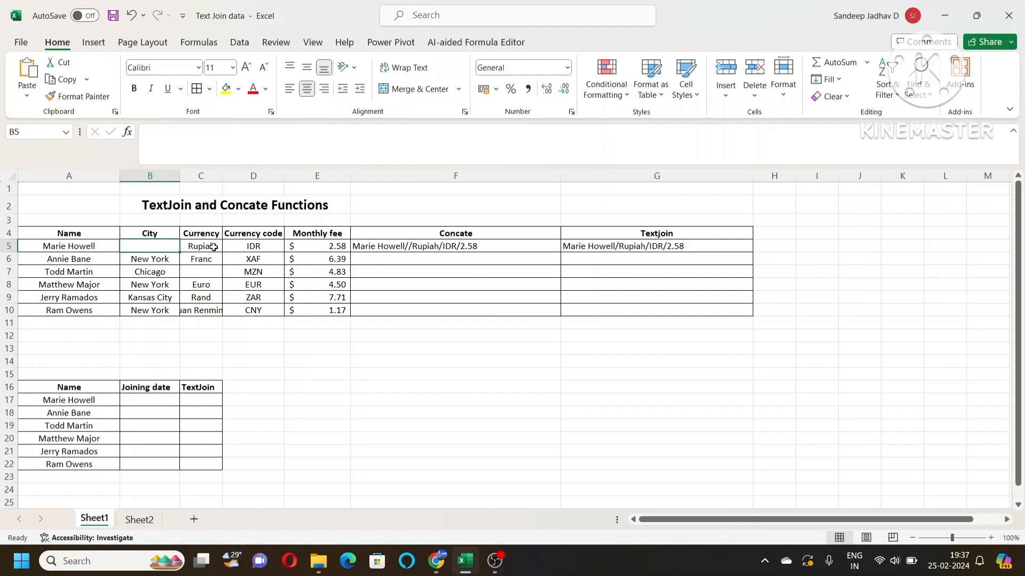
Fill the CONCAT formula in F5 and the TEXTJOIN formula in G5 down to row 10
left_click_drag(413, 247, 403, 307)
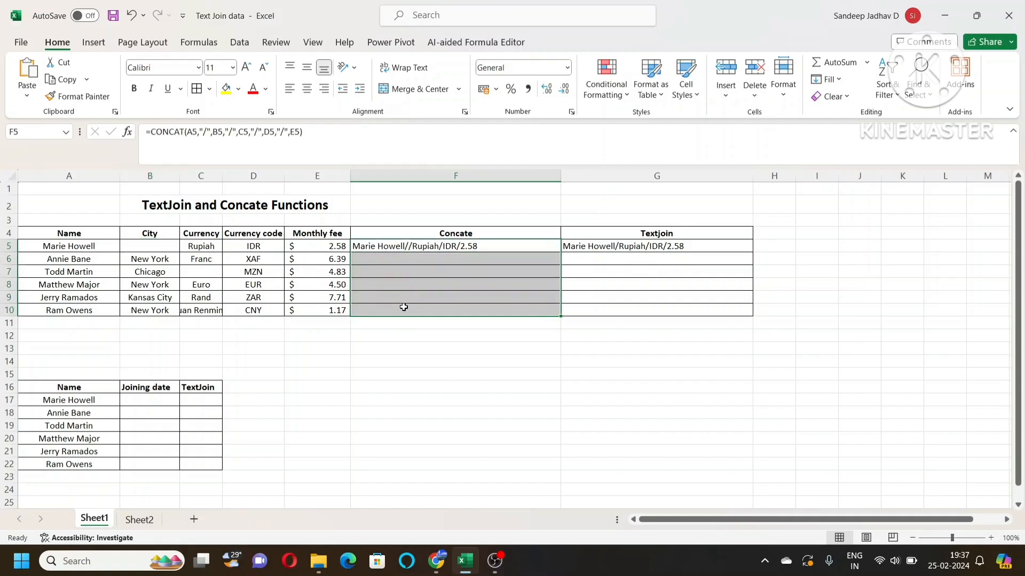
key("ctrl+d")
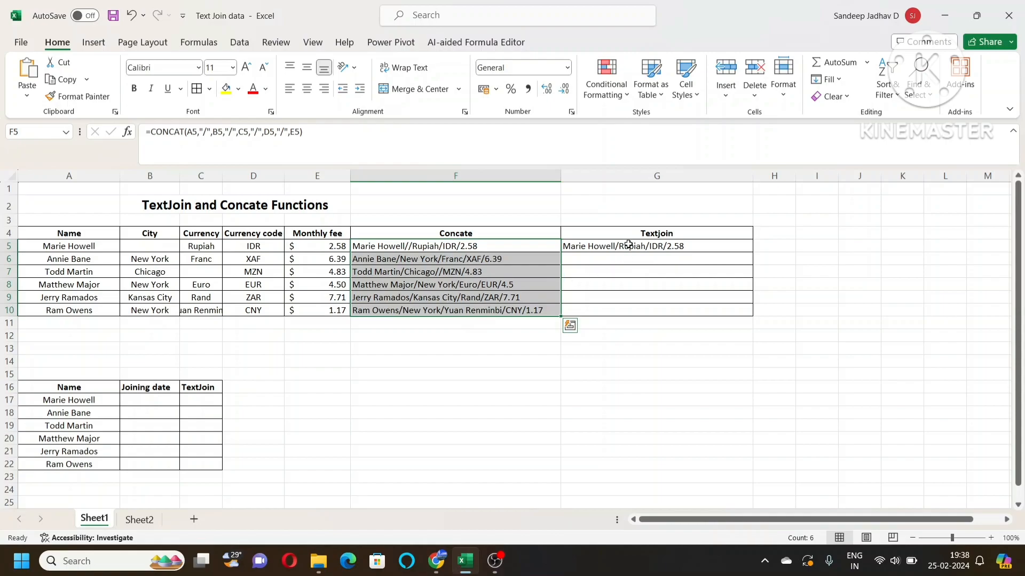
left_click_drag(628, 244, 620, 306)
key("ctrl+d")
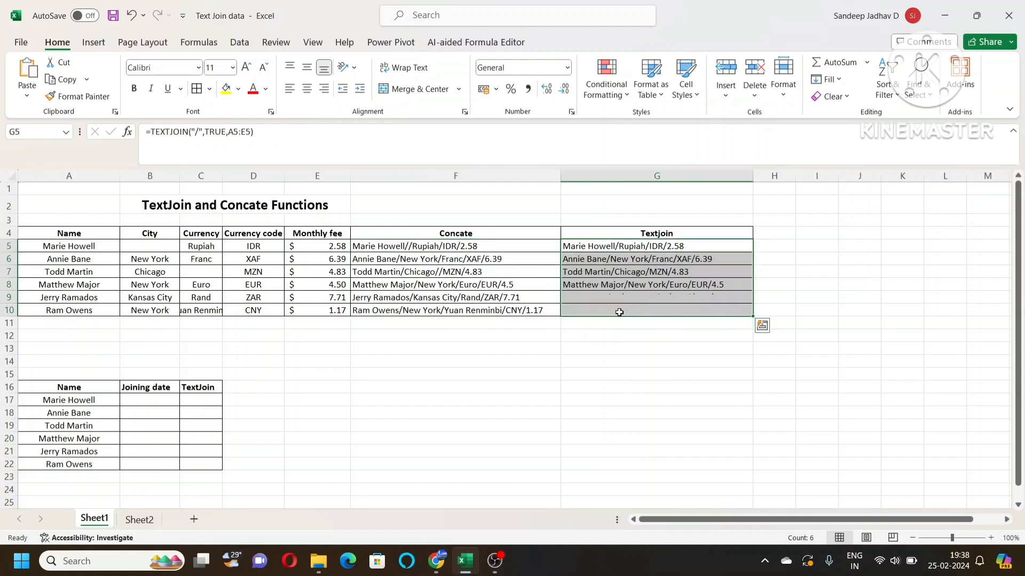
Change the delimiter of the TEXTJOIN formula in G5 to ", " (comma and space)
left_click(201, 272)
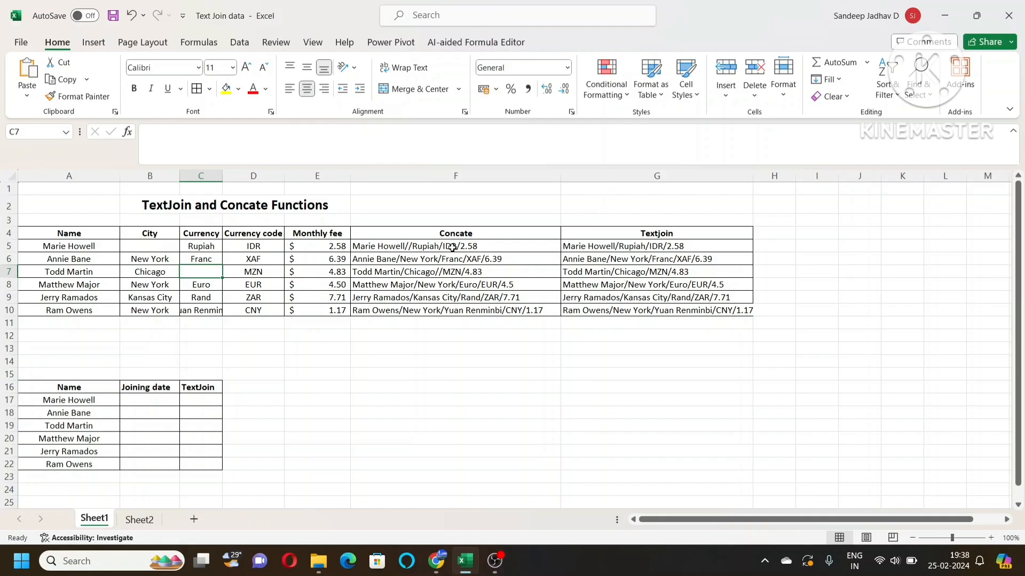
left_click(574, 246)
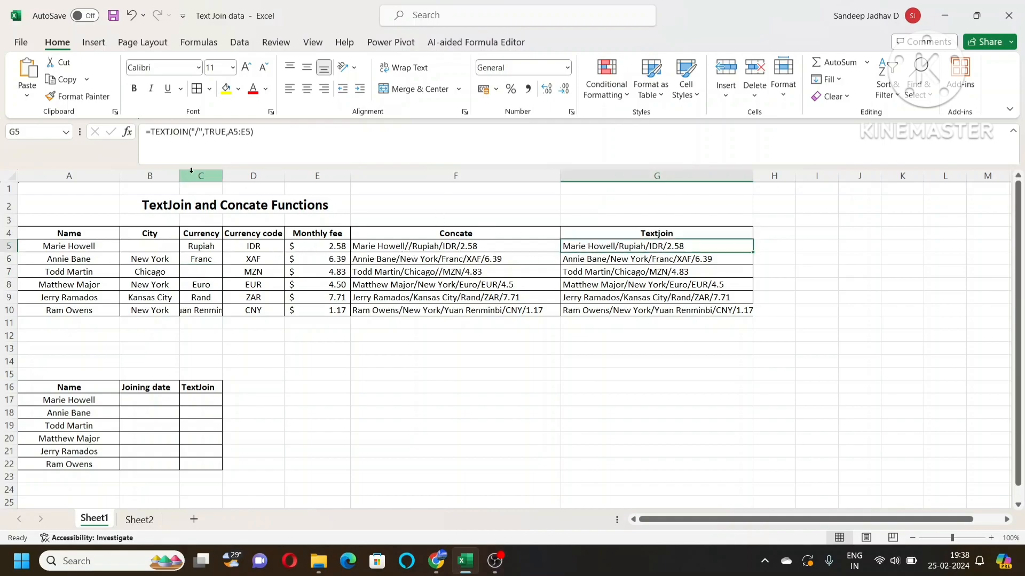
left_click(198, 133)
key("BackSpace")
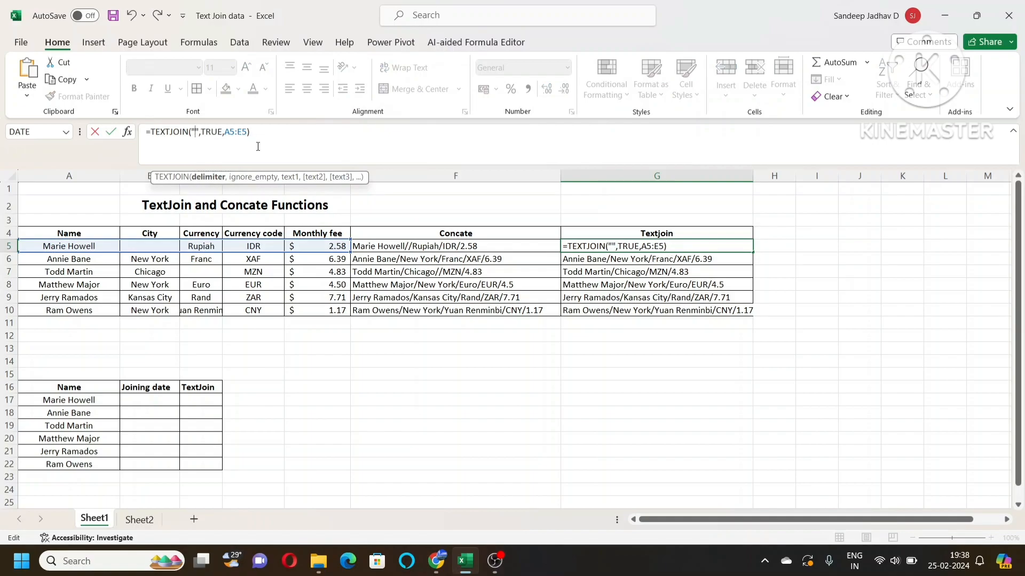
type(",")
key("Return")
Fill the updated TEXTJOIN formula from G5 down to G10
left_click_drag(669, 245, 660, 308)
type("d")
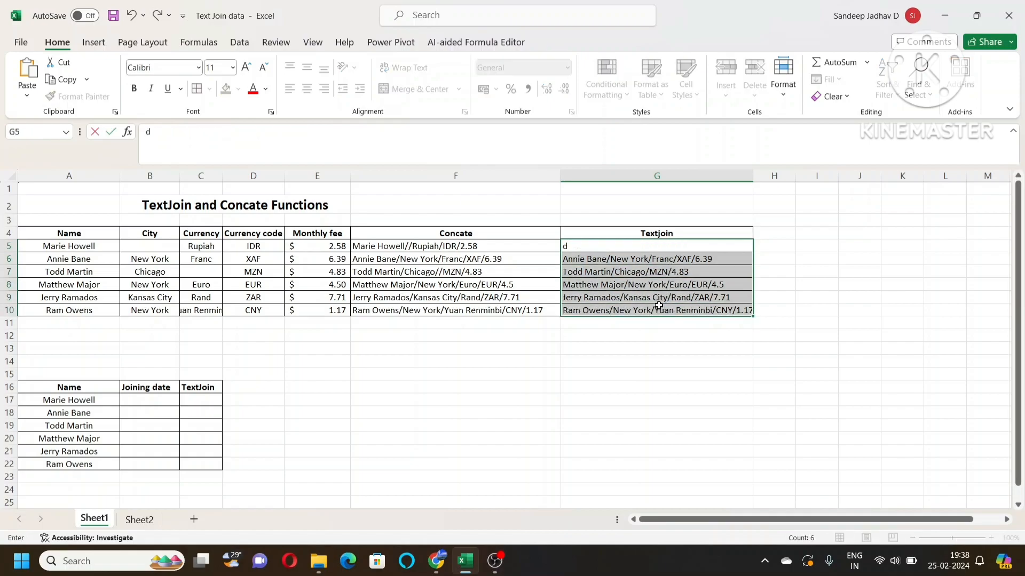
key("Escape")
key("ctrl+d")
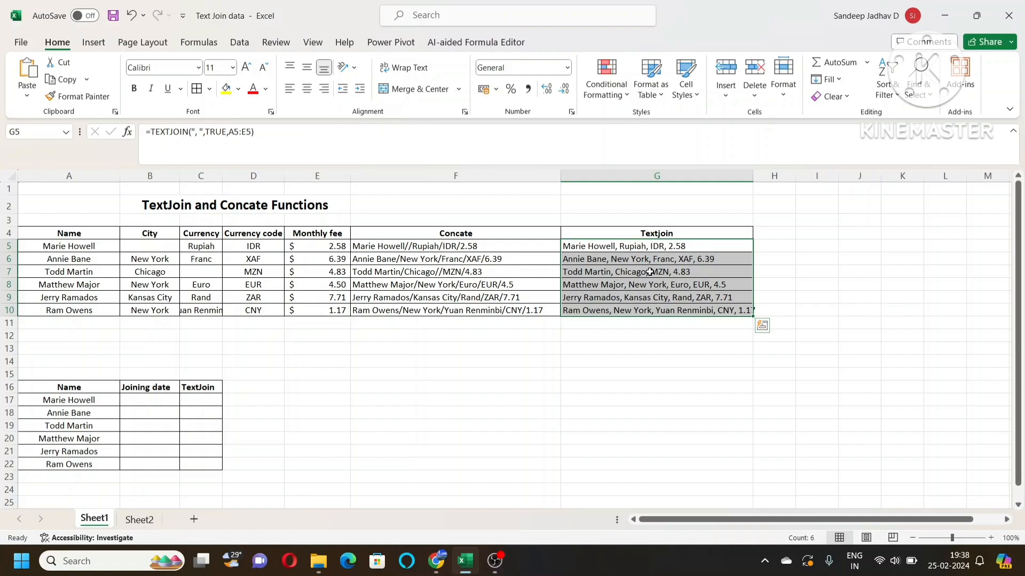
Clear the name in A8, and compare the source cells A5:E5 with the TEXTJOIN formula in G5
left_click(196, 273)
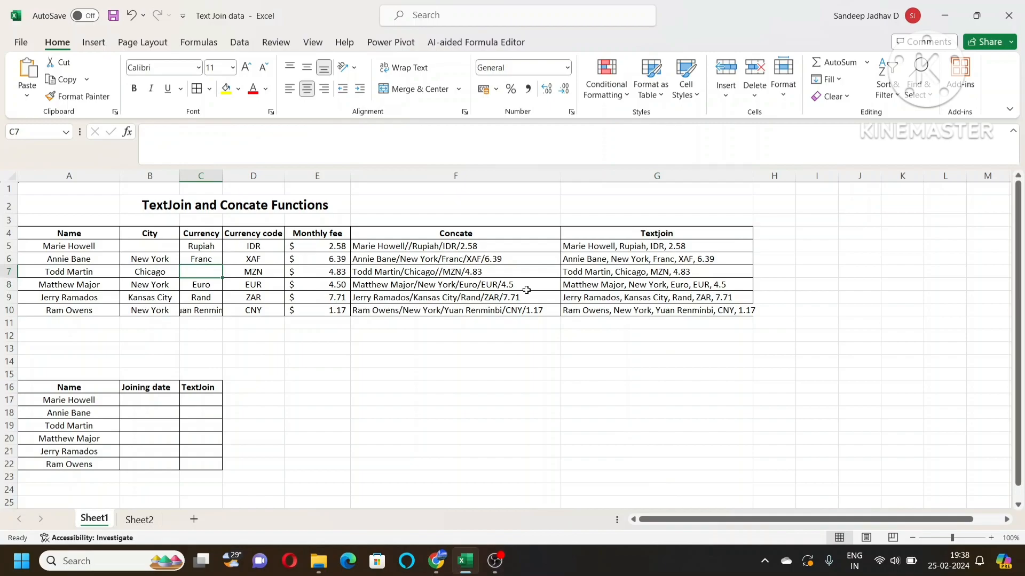
left_click(80, 272)
left_click(85, 287)
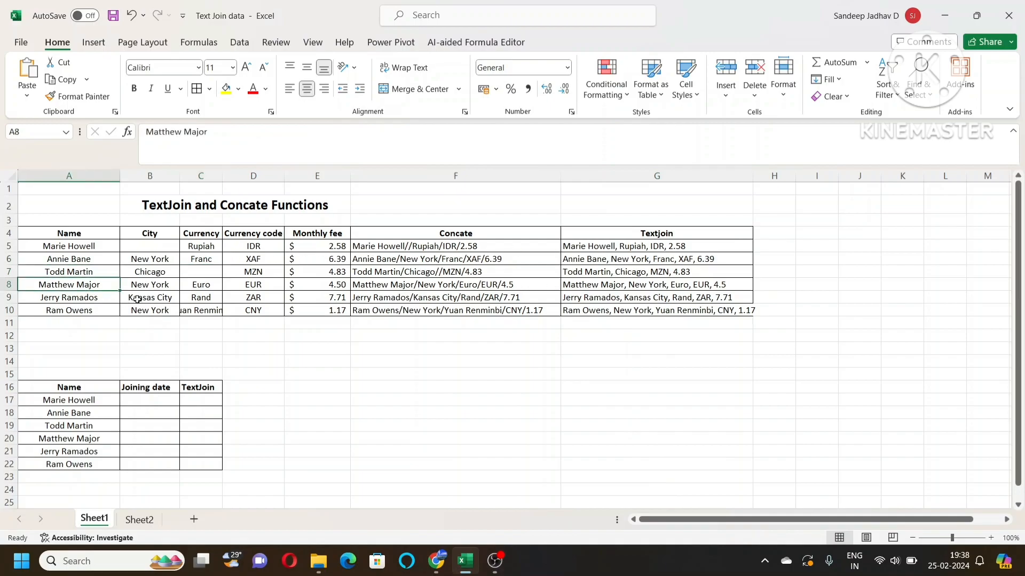
key("Delete")
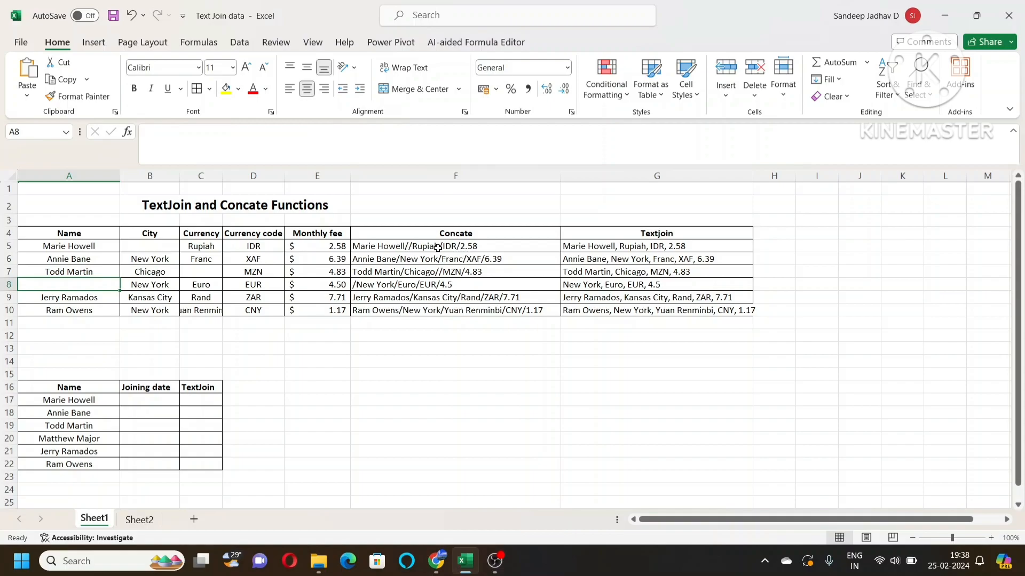
left_click_drag(88, 247, 308, 249)
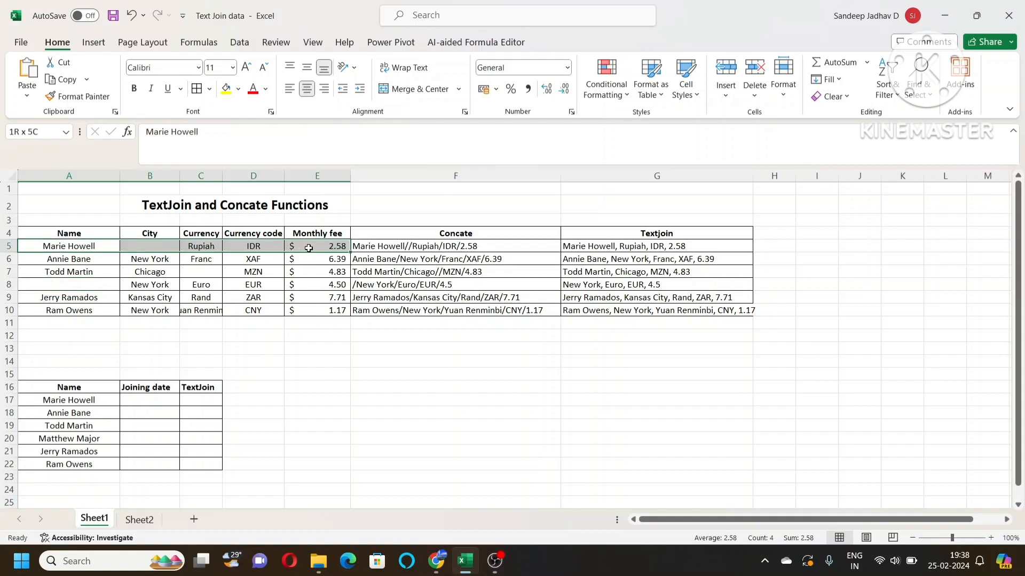
left_click(689, 250)
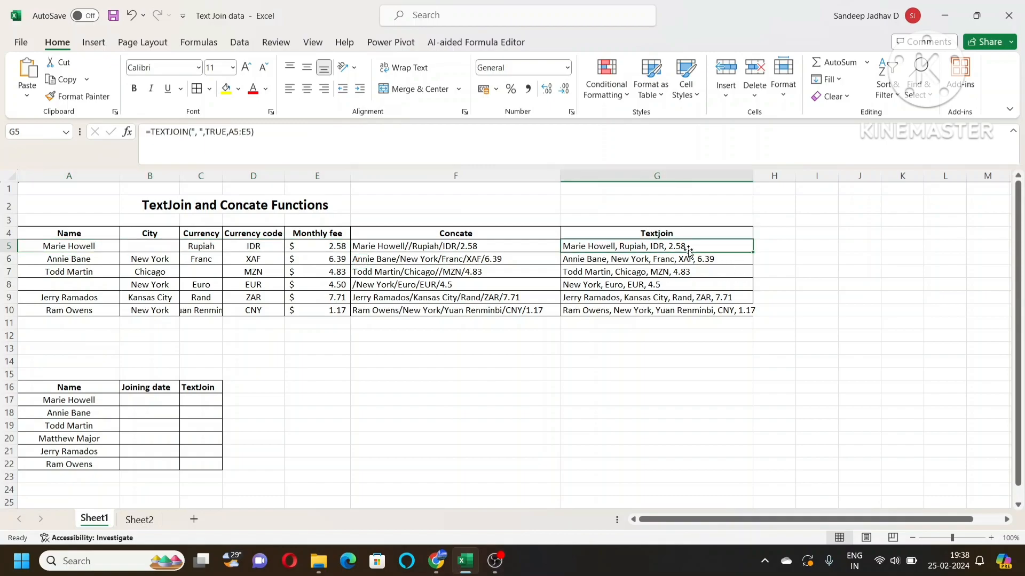
Enter 1/1/2020 as the joining date in B17 of the lower table and fill it down to B22
scroll(459, 316, "down", 1)
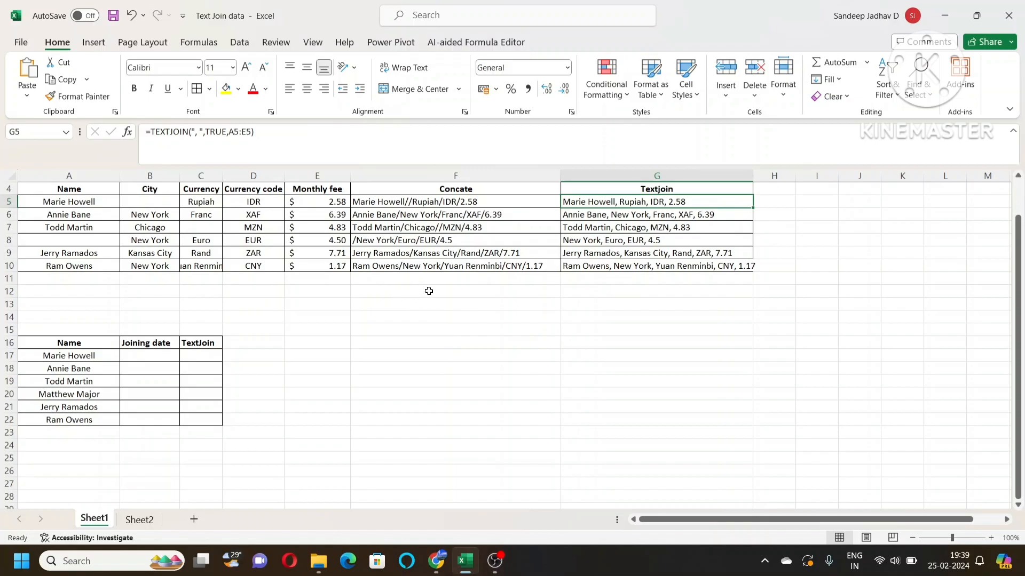
left_click(91, 356)
left_click(91, 380)
left_click(91, 432)
left_click(145, 353)
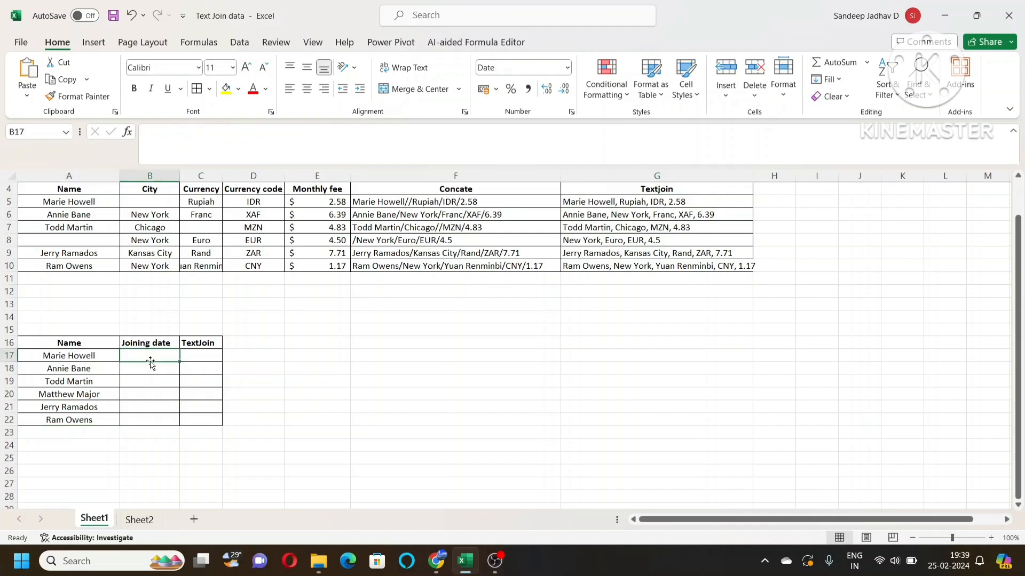
left_click(200, 356)
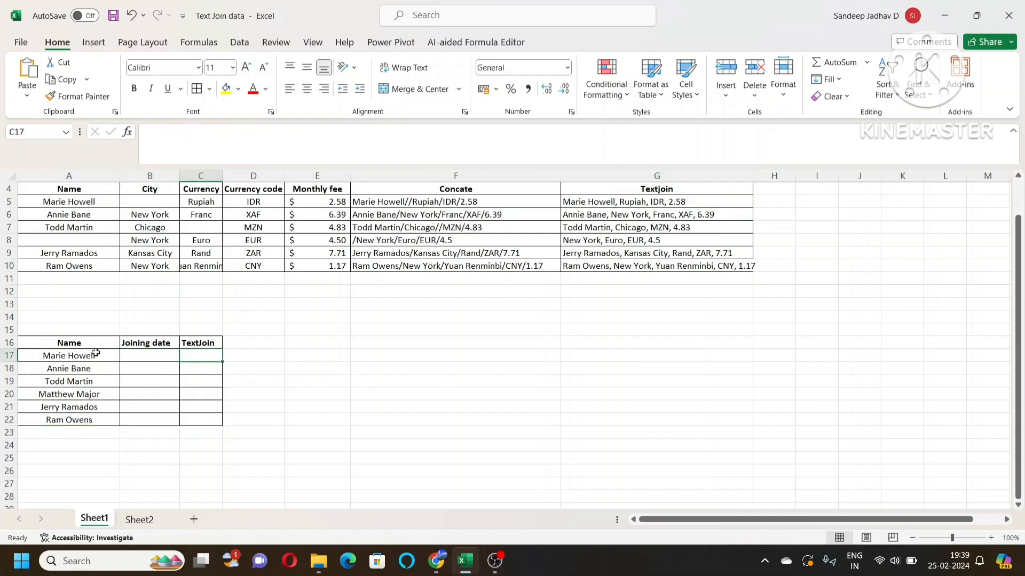
left_click(149, 354)
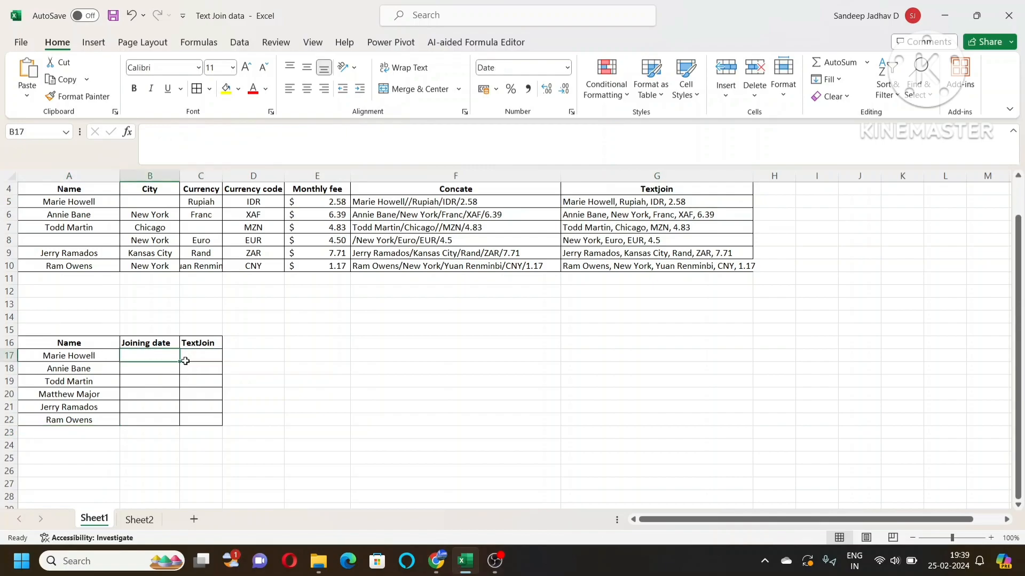
type("1/1/2020")
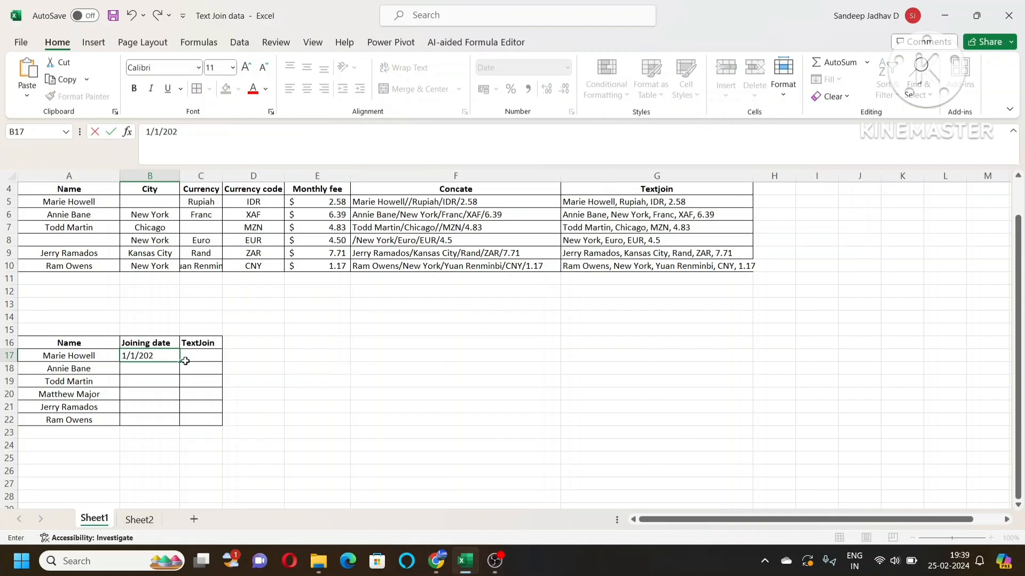
key("Return")
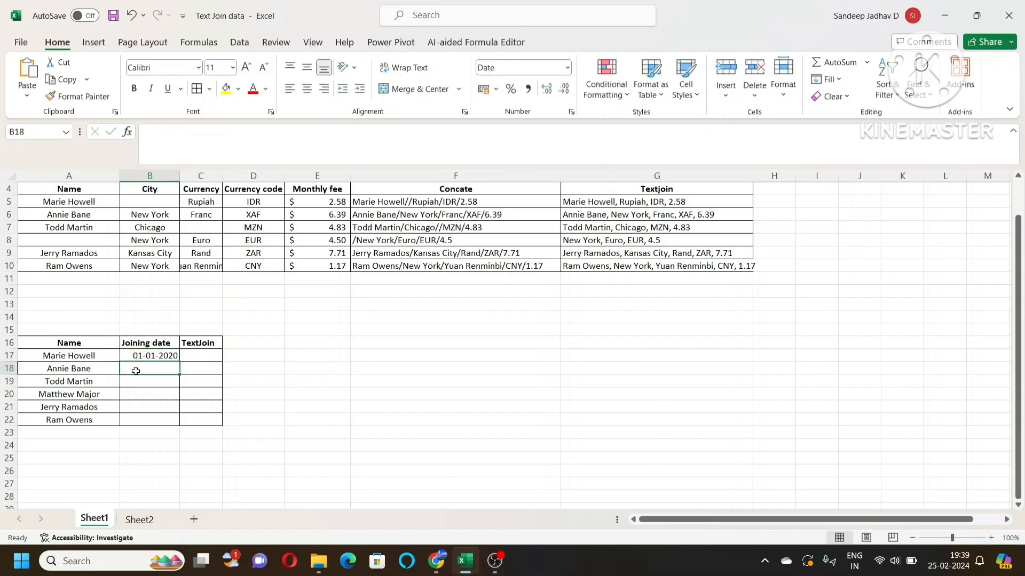
left_click_drag(150, 353, 148, 417)
key("ctrl+d")
Change the joining dates in the lower table to 01-01-2021 in B19 and 01-01-2022 in B21
left_click(159, 379)
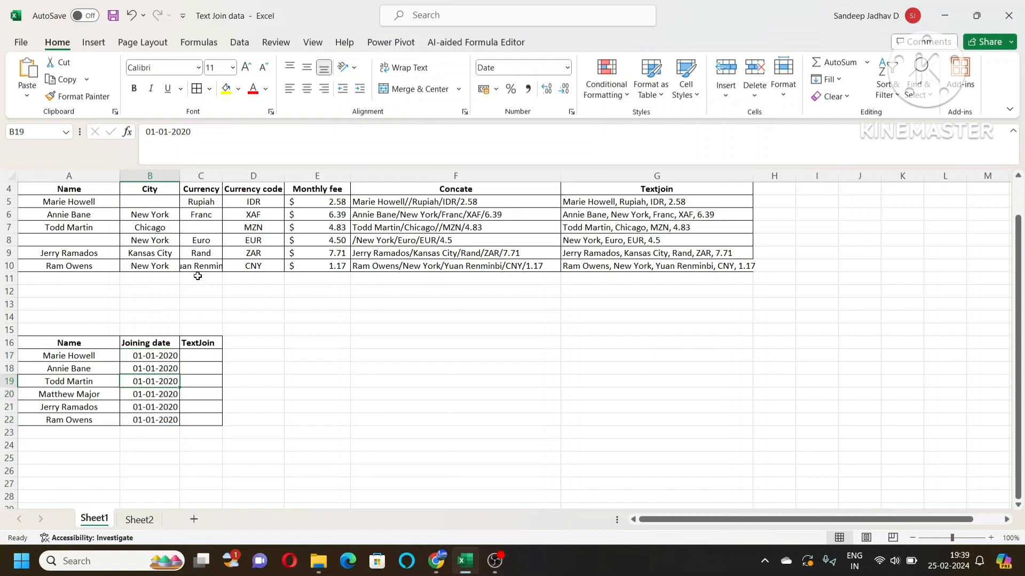
left_click(151, 132)
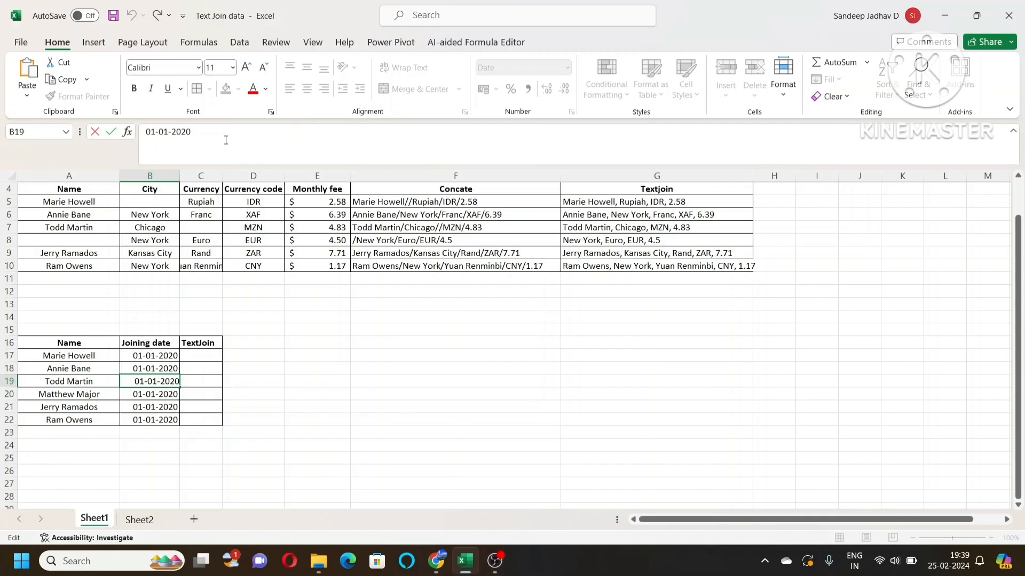
key("BackSpace")
type("1")
left_click(164, 406)
left_click(217, 126)
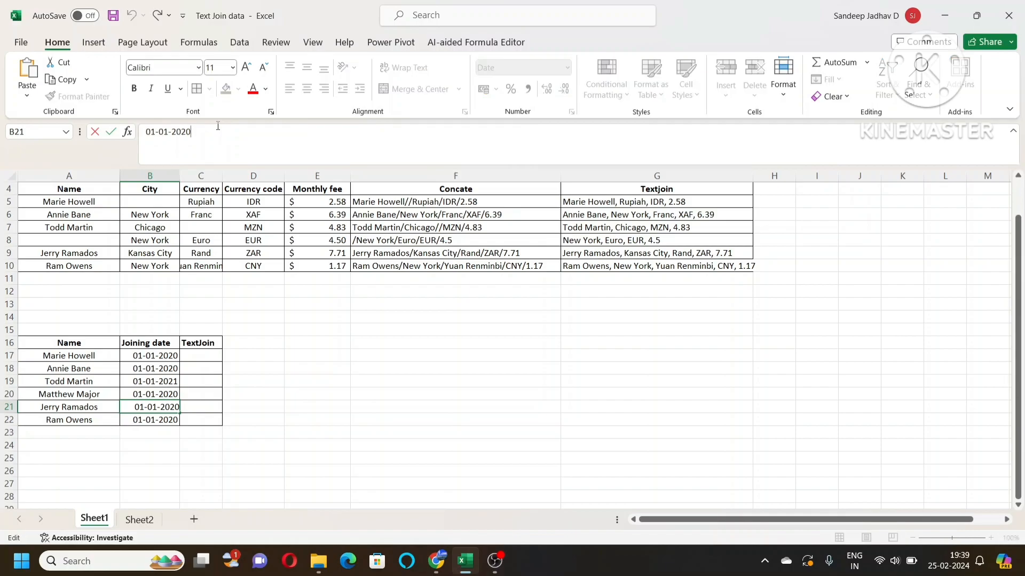
key("BackSpace")
type("2")
key("Return")
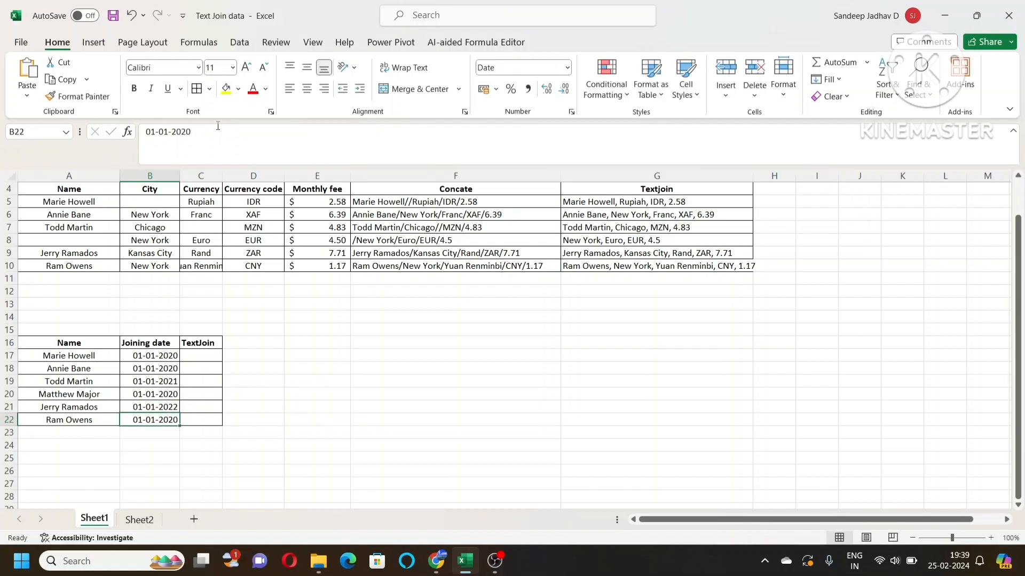
Enter =TEXTJOIN(", ",TRUE,A17,B17) in C17 to join the name and the raw joining date
left_click(92, 359)
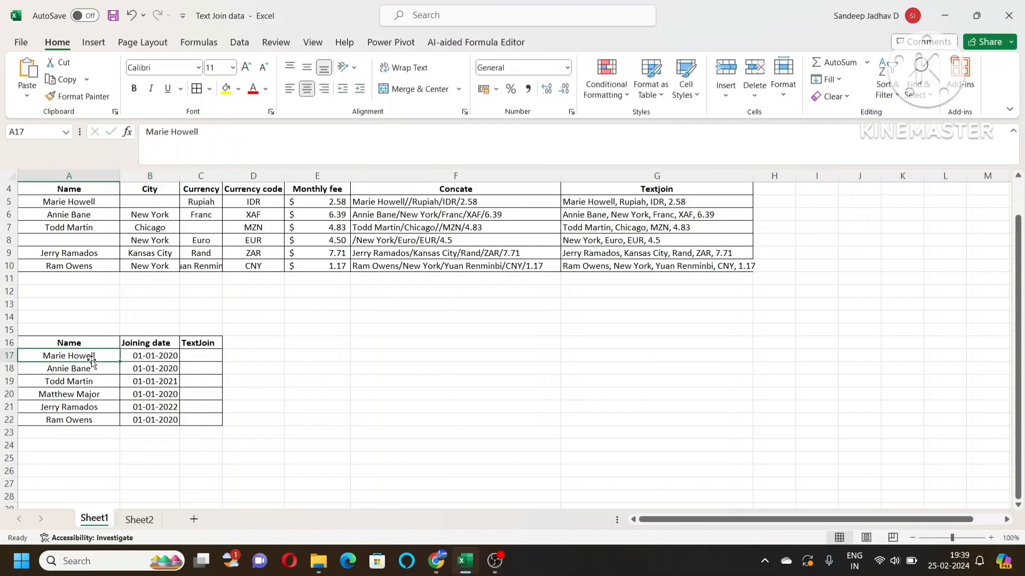
left_click(203, 358)
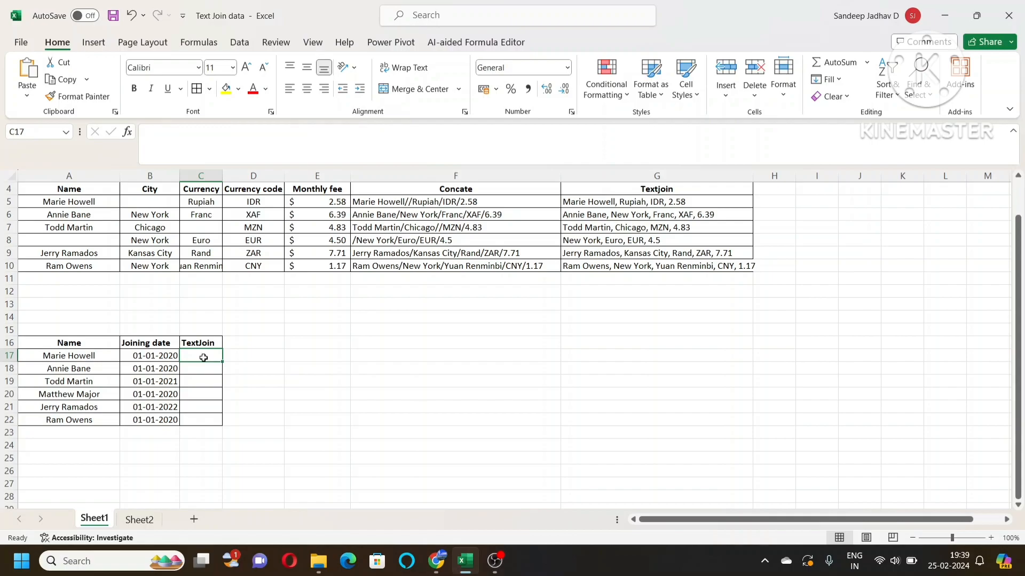
type("=te")
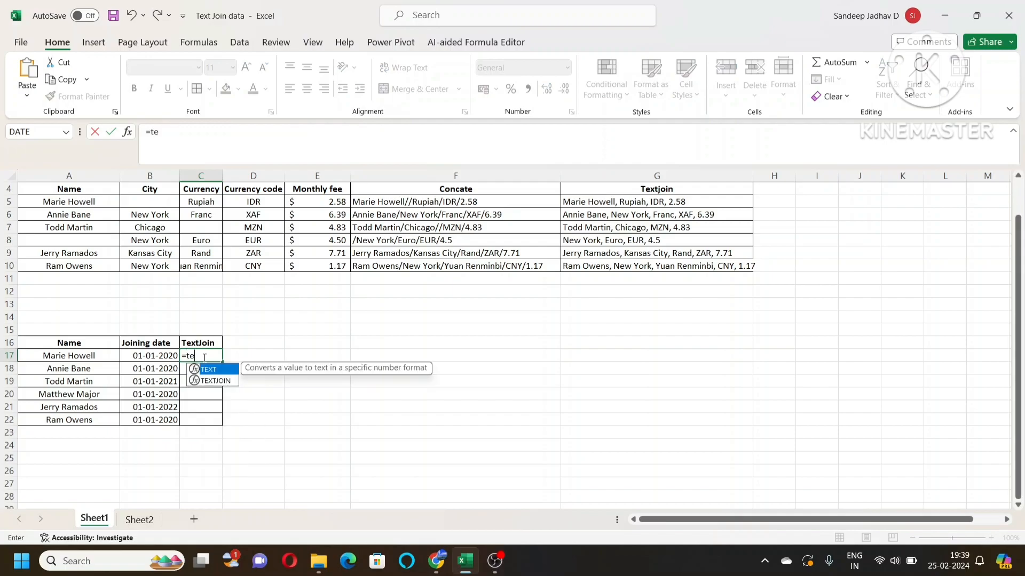
type("xtj")
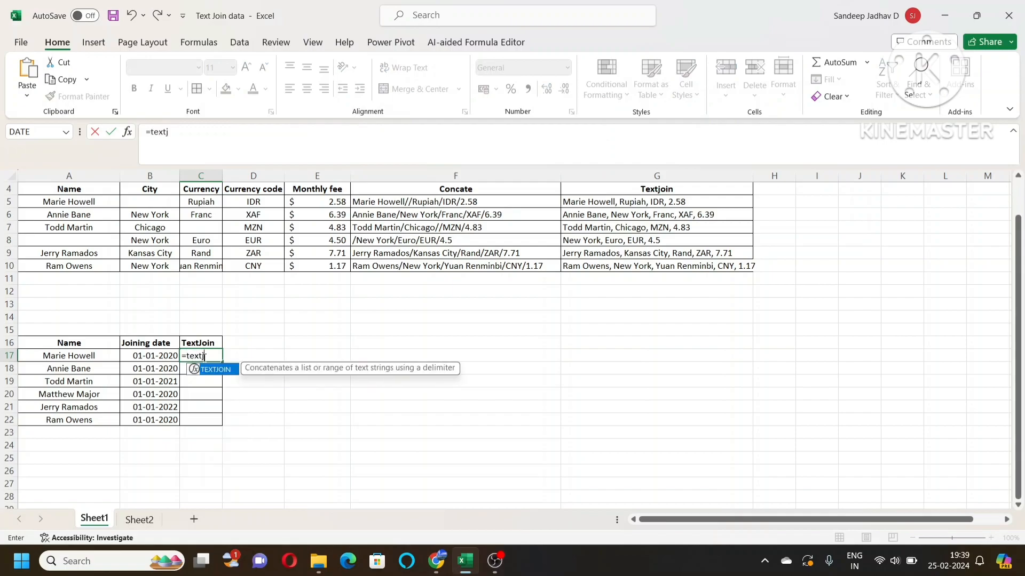
key("Tab")
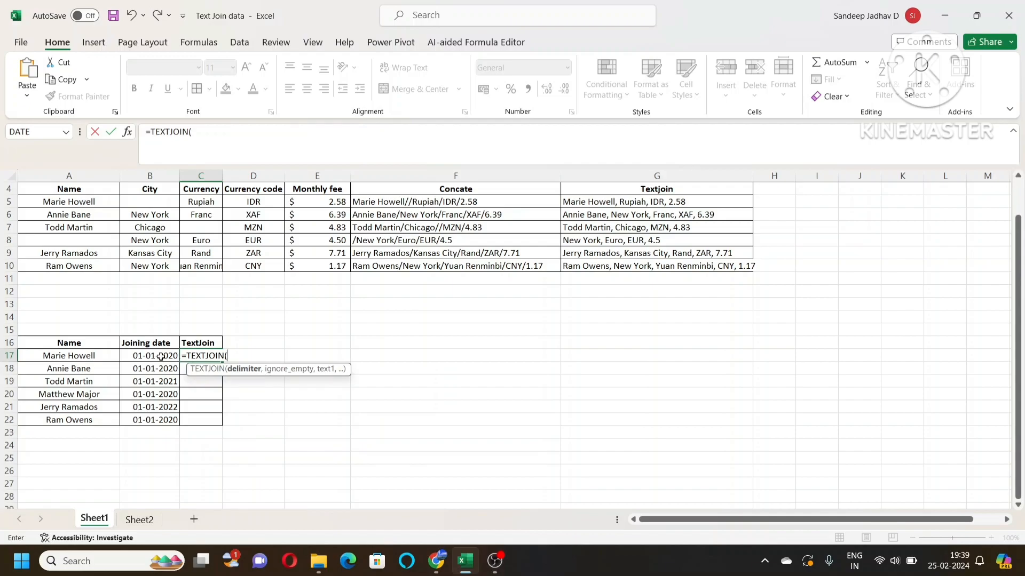
type("\", \",")
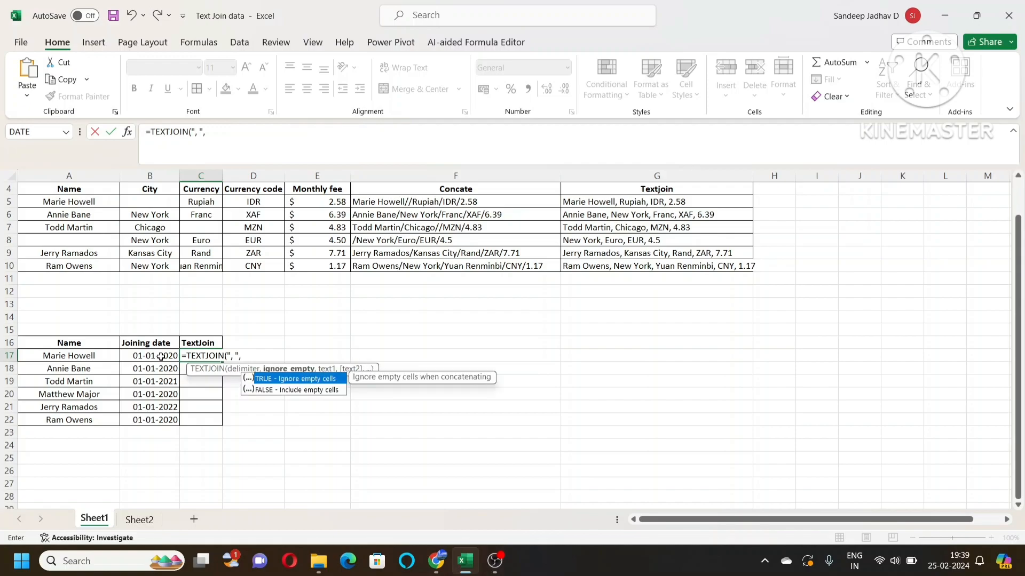
type("tr")
key("Tab")
type(",")
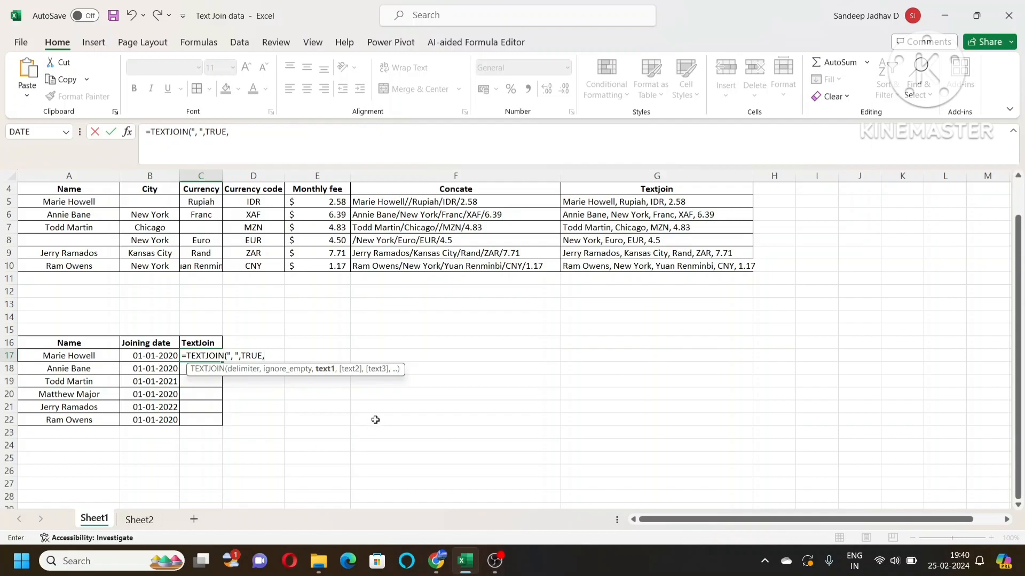
left_click(74, 356)
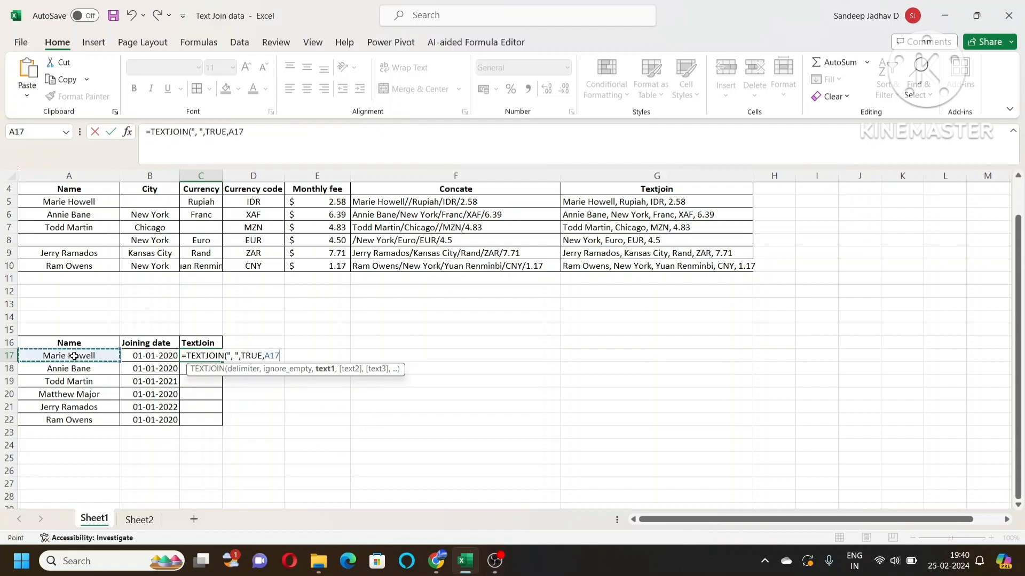
type(",")
left_click(162, 356)
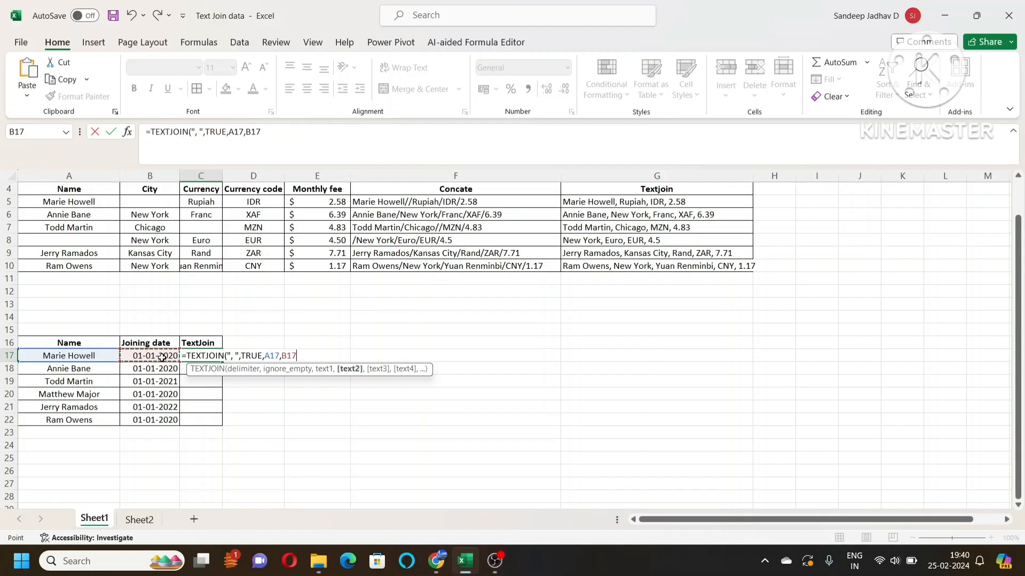
type(")")
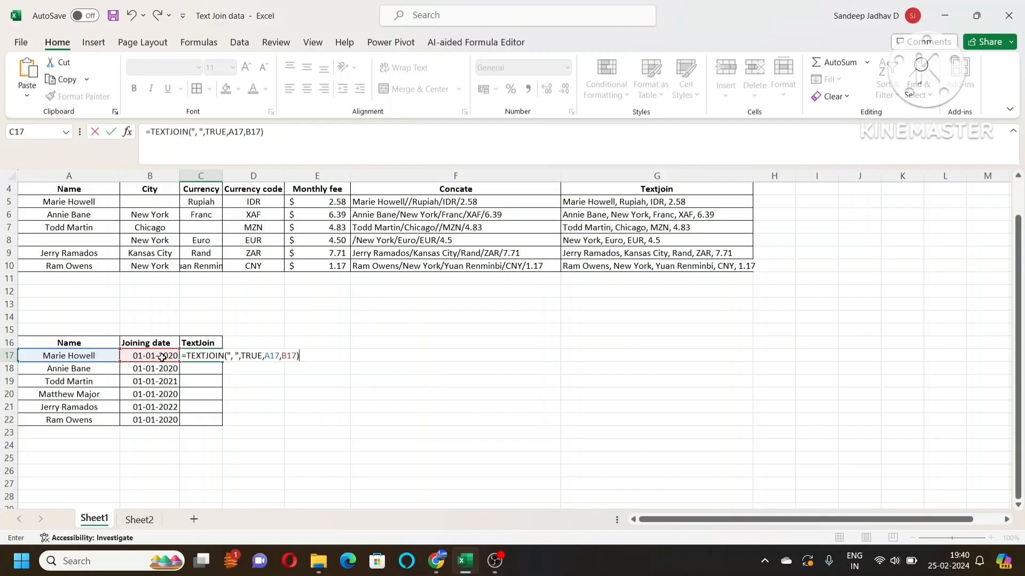
key("Return")
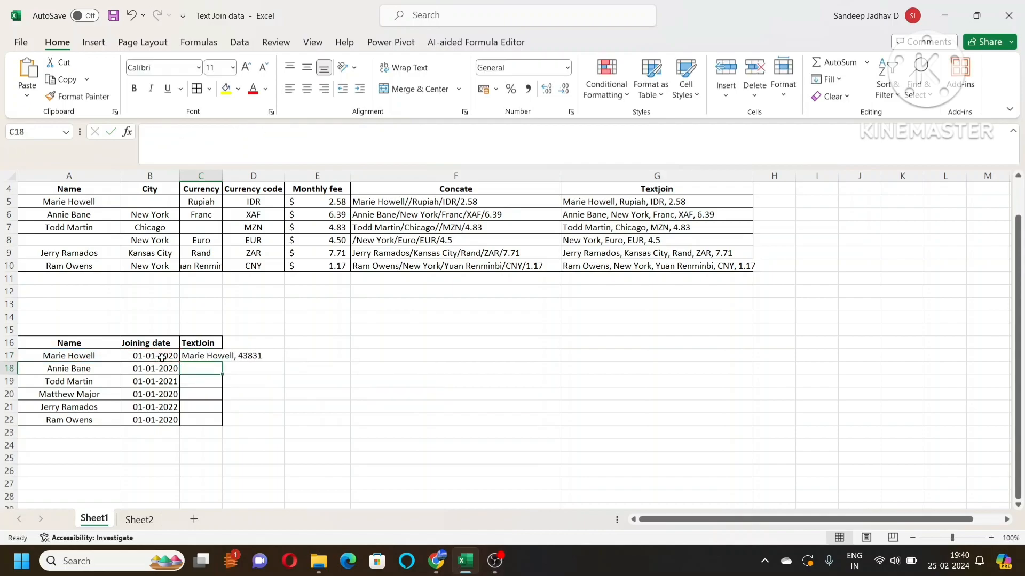
Widen column C and fill the plain TEXTJOIN formula from C17 down to C22
left_click(212, 355)
left_click_drag(223, 175, 268, 176)
left_click_drag(218, 355, 216, 419)
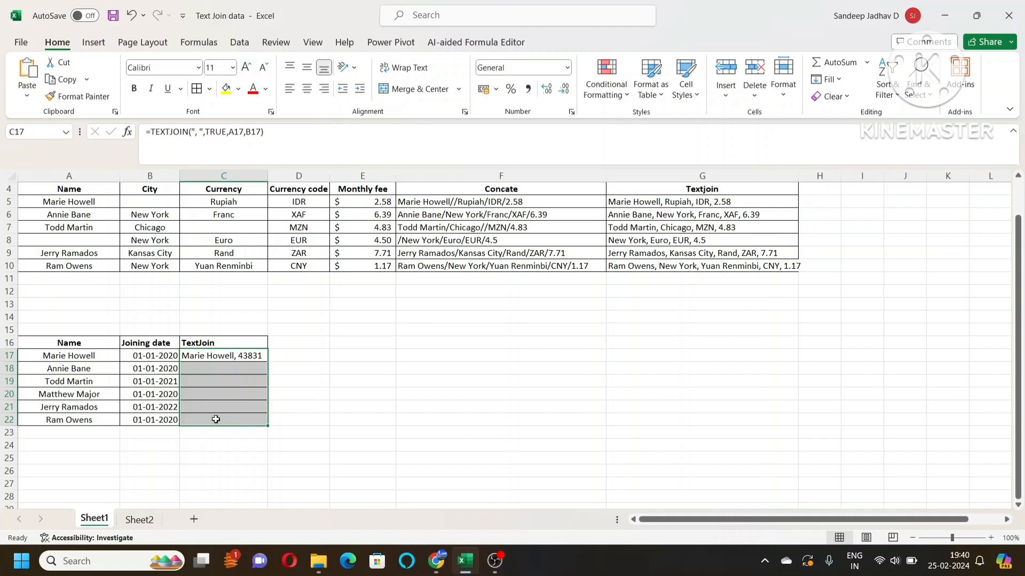
key("ctrl+d")
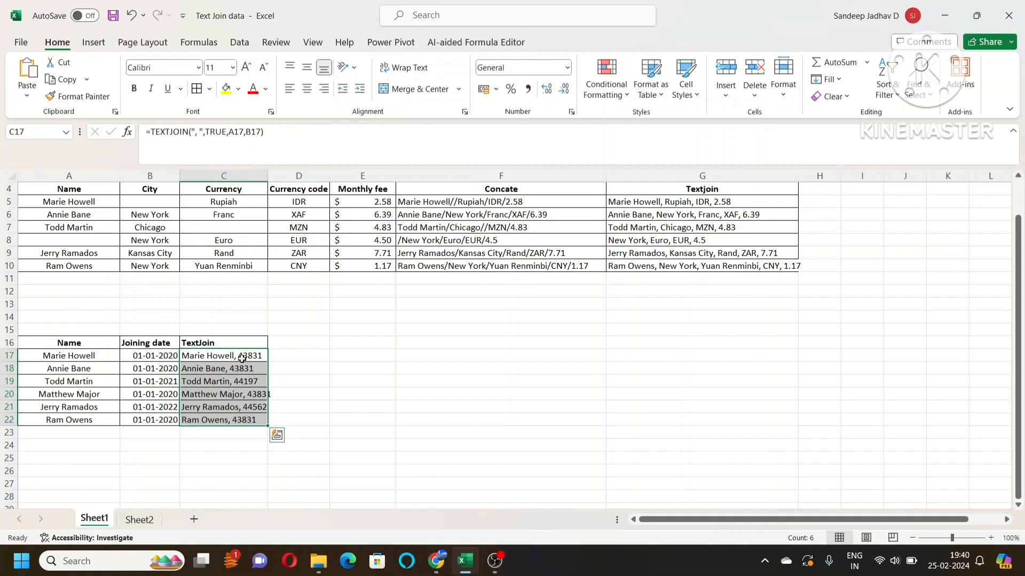
Check how the dates appear in the joined results, and clear the formulas from C17:C22
left_click(242, 357)
left_click(242, 371)
left_click(243, 419)
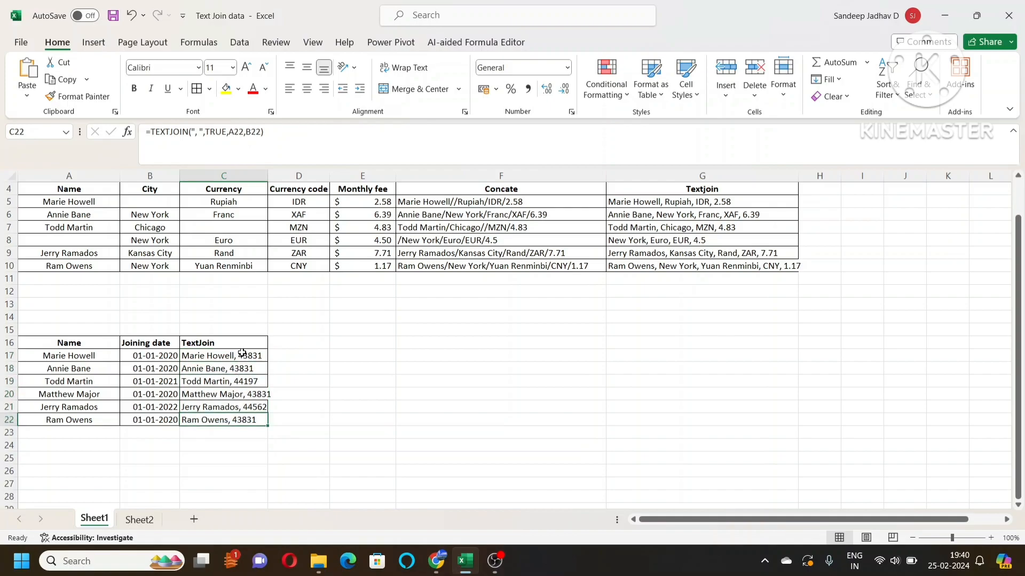
left_click(240, 356)
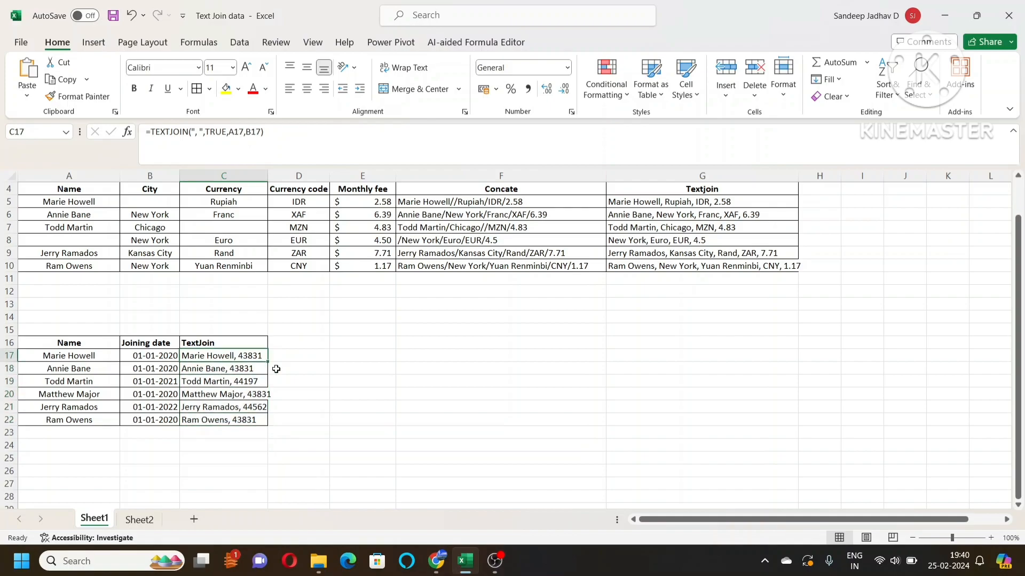
left_click_drag(241, 356, 236, 418)
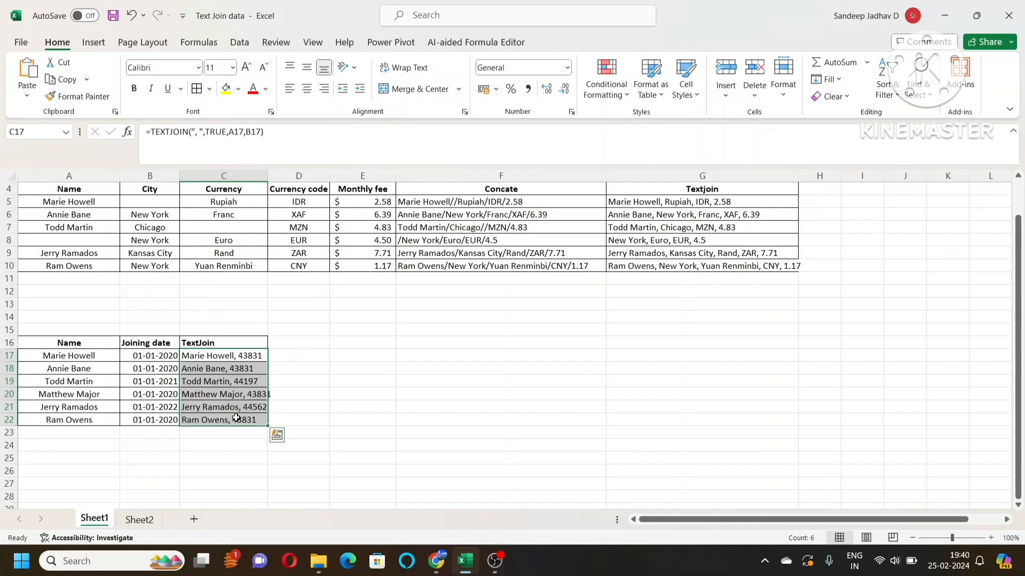
key("Delete")
Start a new TEXTJOIN formula in C17 with delimiter ", ", ignore-empty TRUE and A17 as the first text
left_click(231, 357)
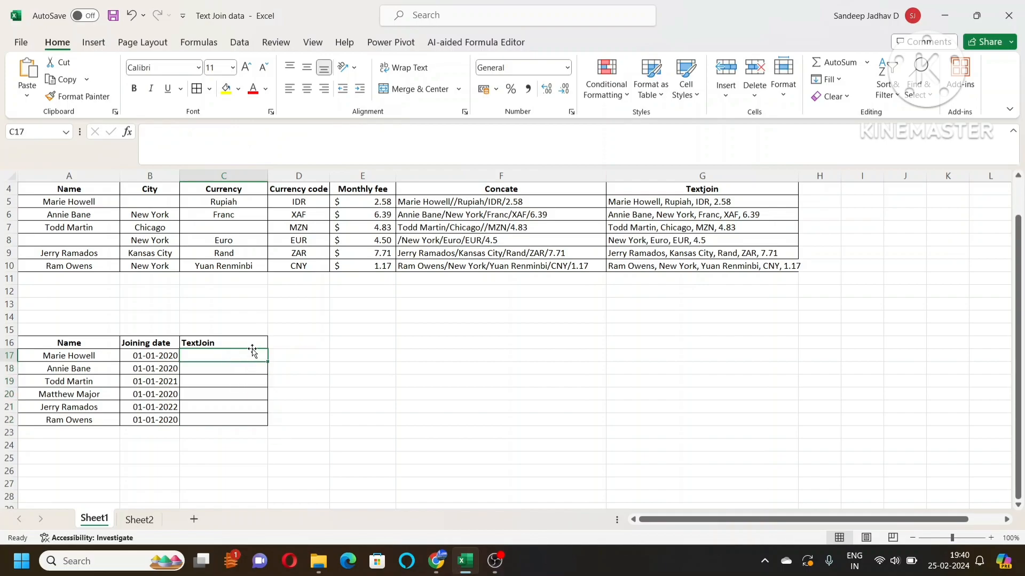
type("=text")
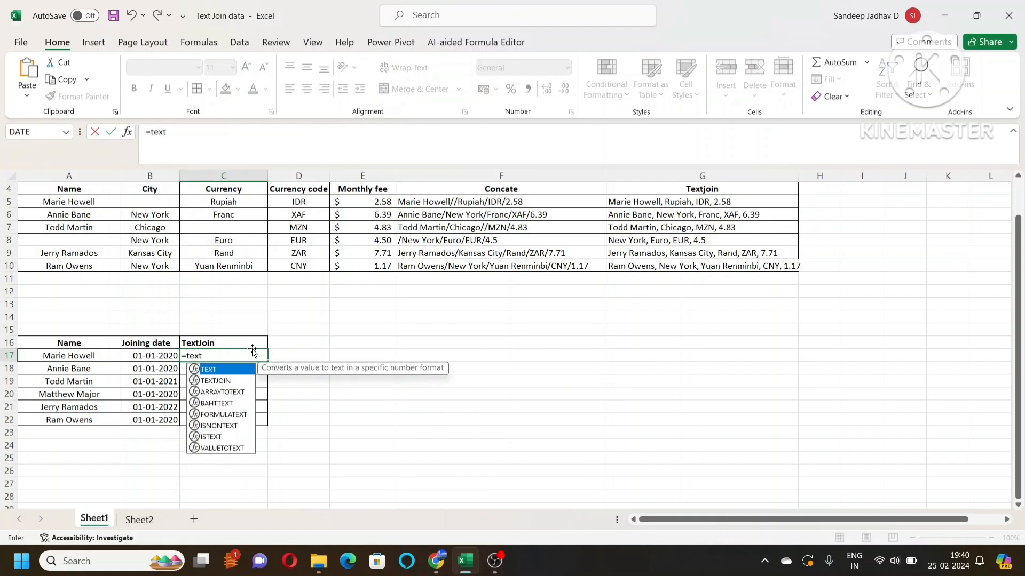
type("j")
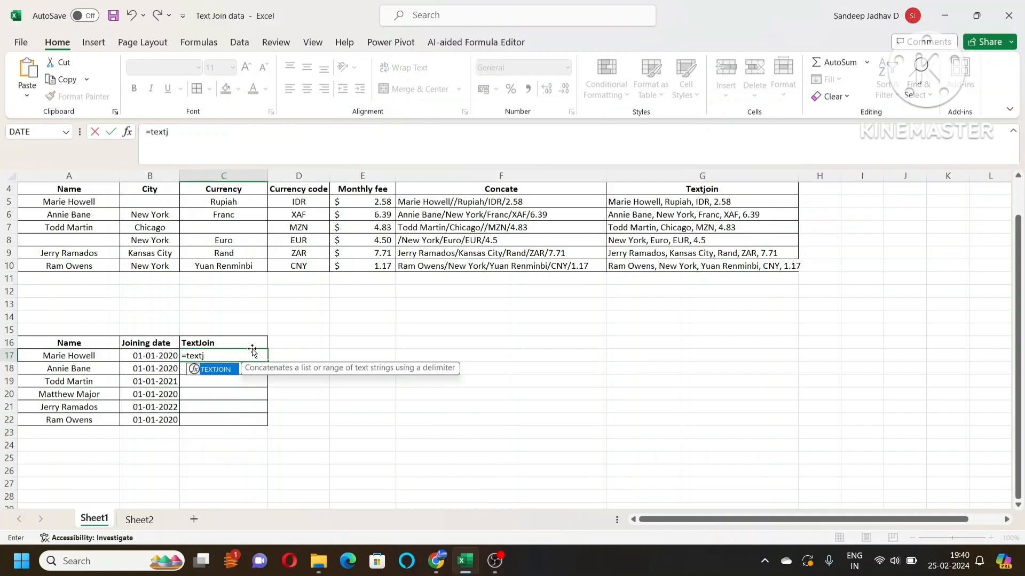
key("Tab")
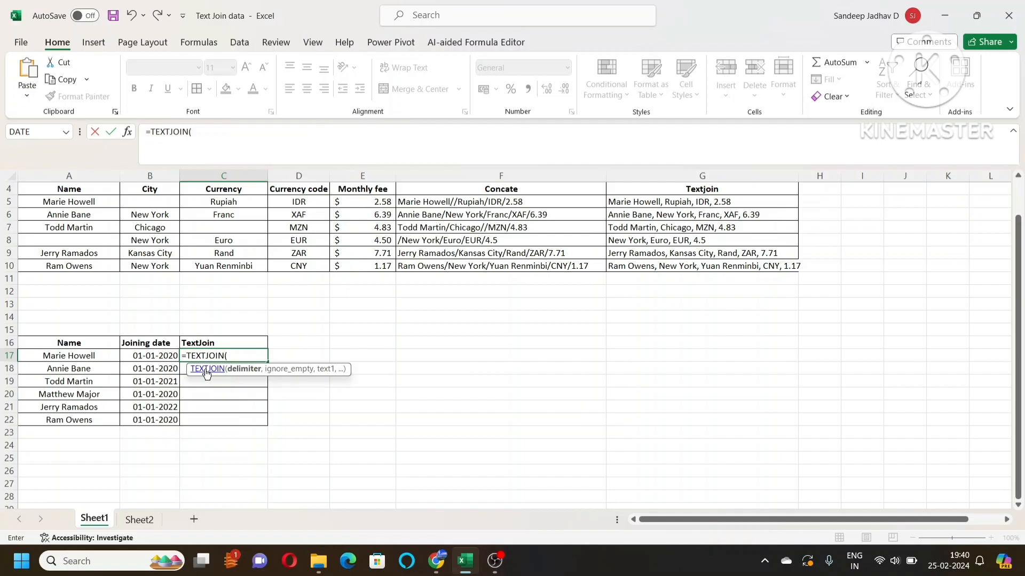
type("\", \",tr")
key("Tab")
type("q")
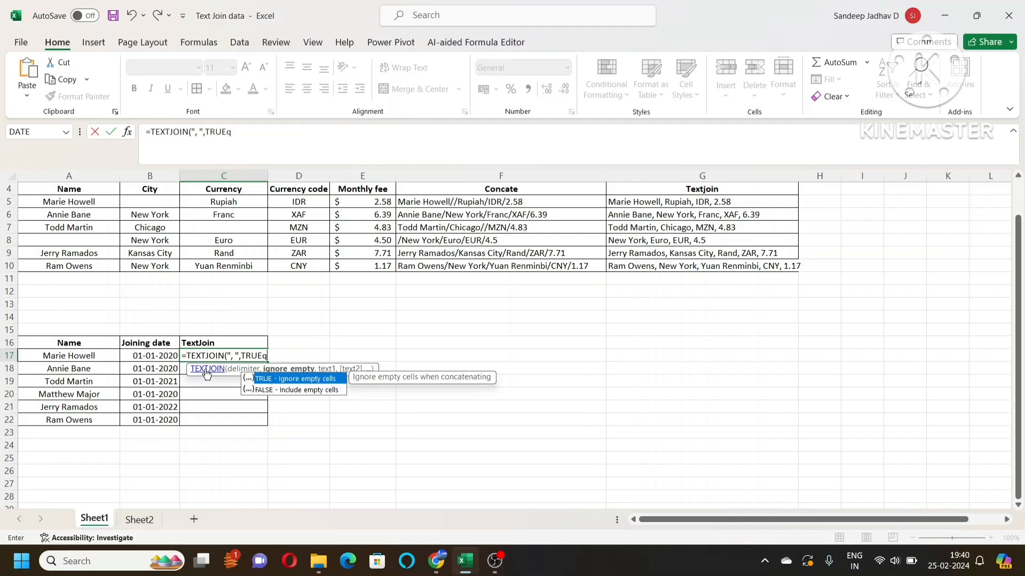
key("BackSpace")
key("Escape")
type(",")
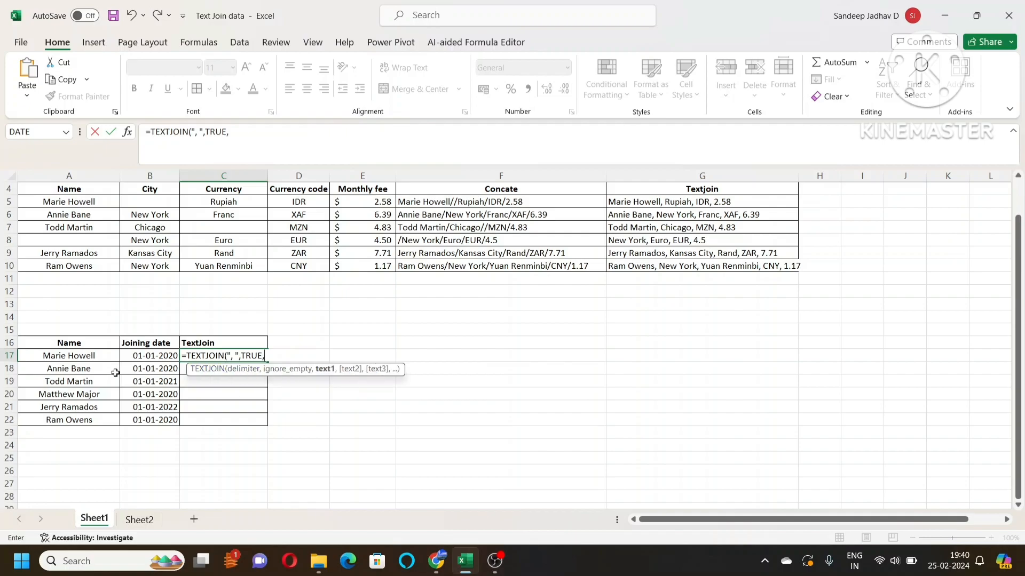
left_click(77, 359)
type(",")
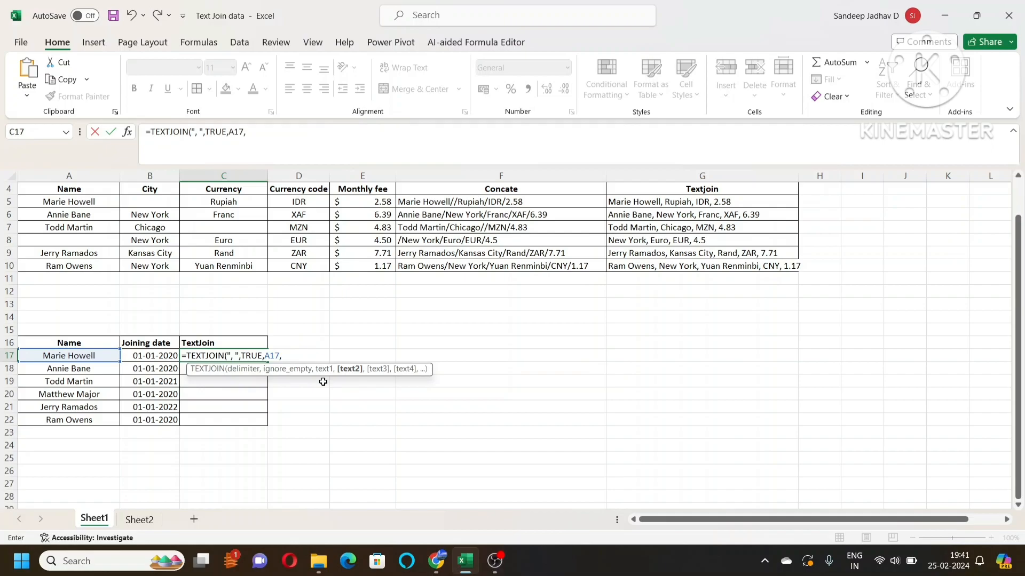
Complete the C17 formula with TEXT(B17,"dd-mm-yyyy") as the second text so the date is joined in date format
type("text")
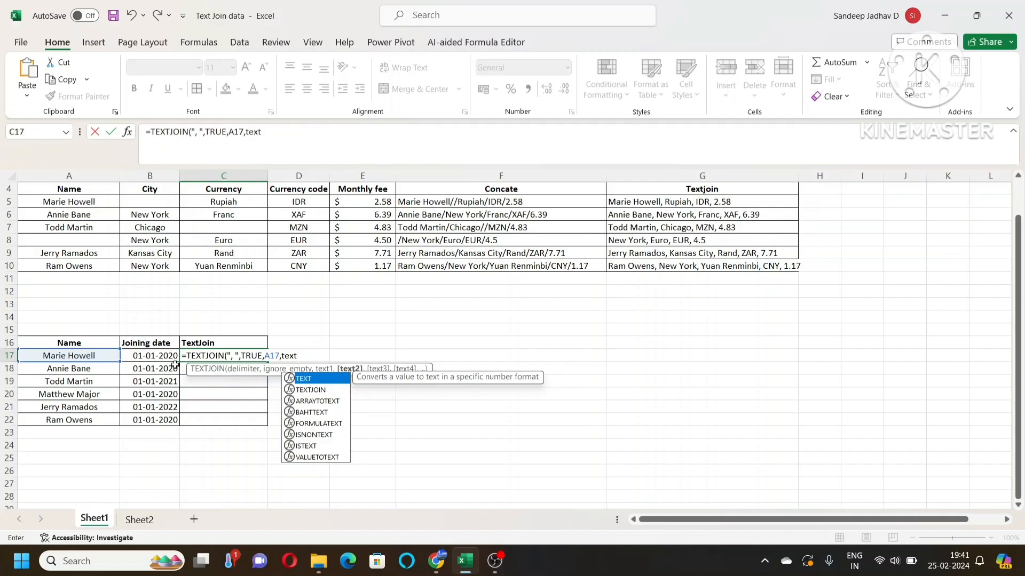
double_click(313, 381)
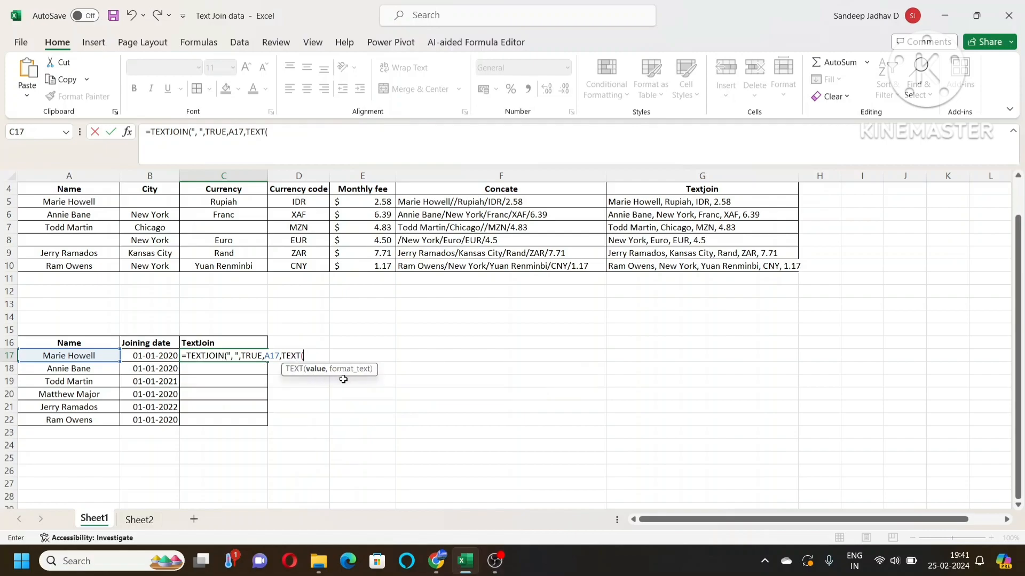
left_click(147, 358)
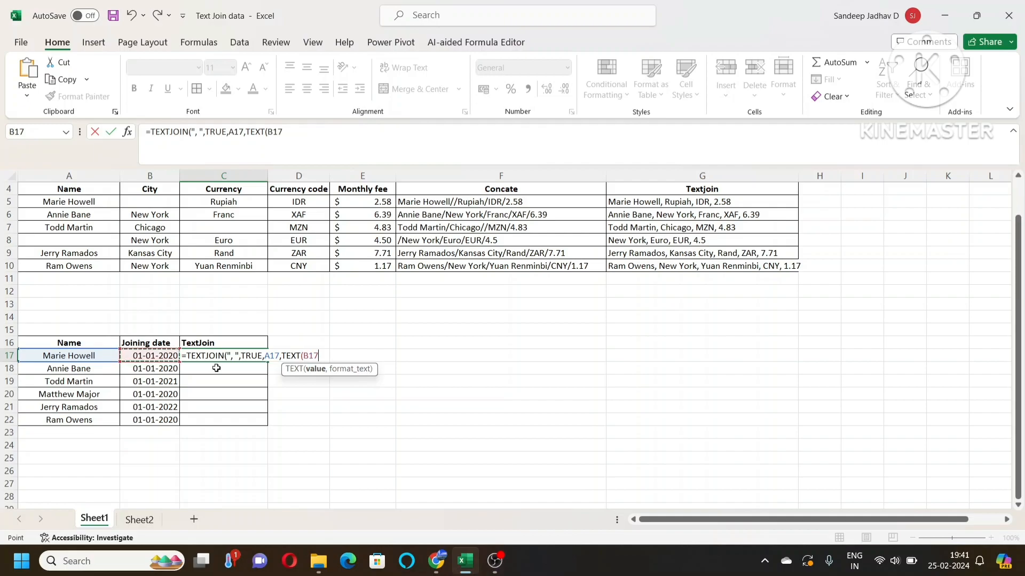
type(",\"dd")
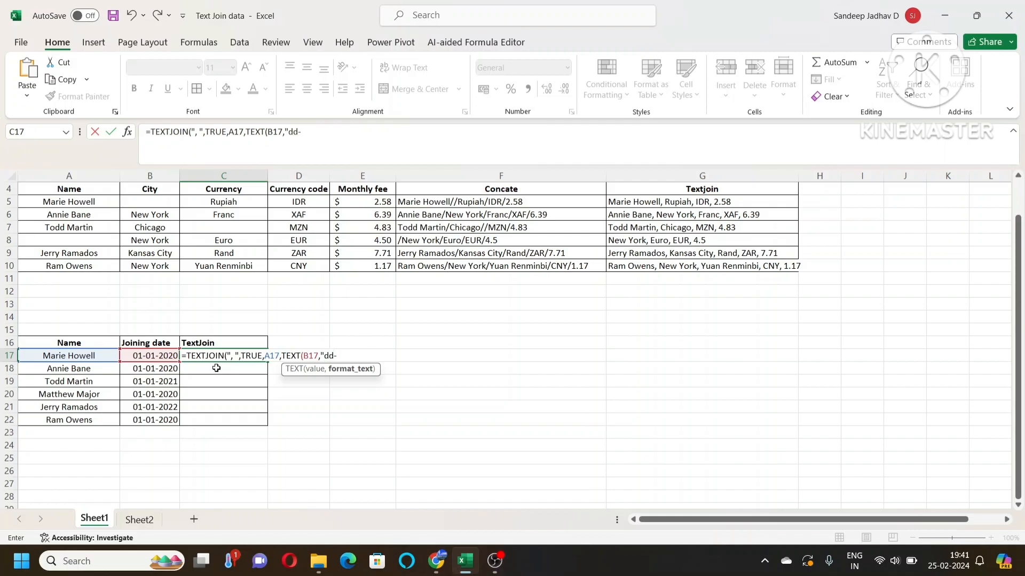
type("-mm-yyyy")
type(")")
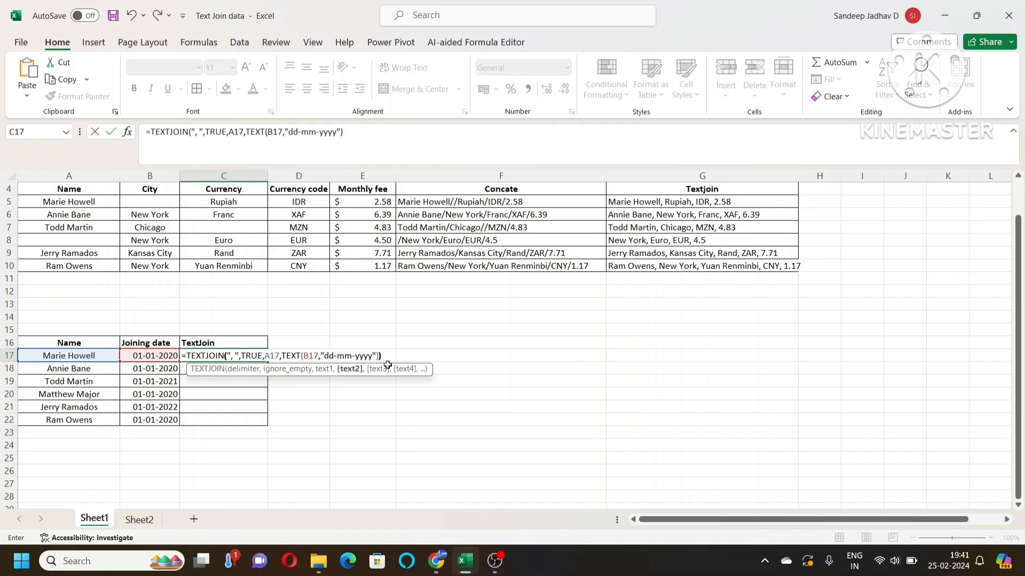
type(")")
key("Return")
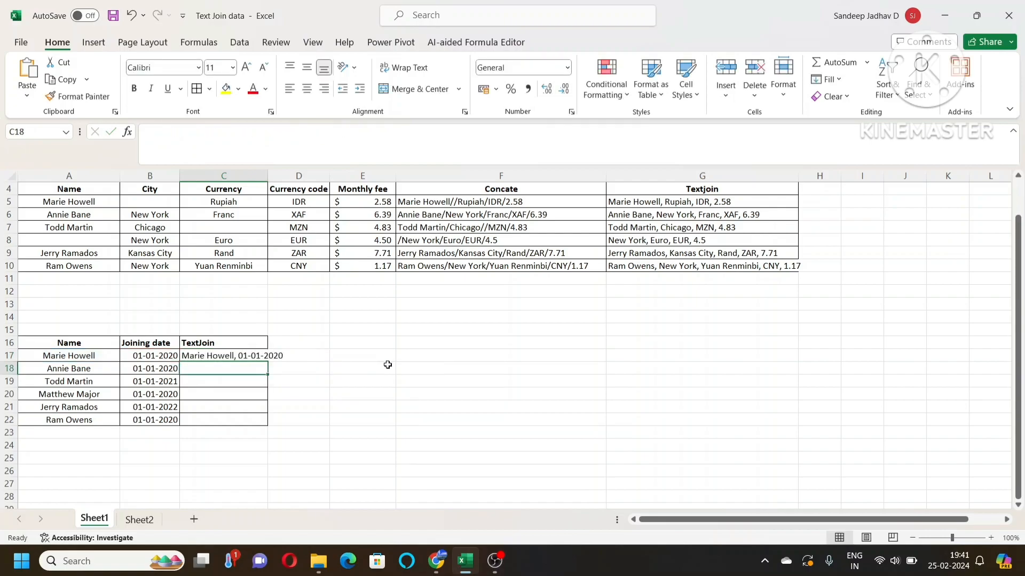
Widen column C to fit the joined text and fill the date-formatted TEXTJOIN formula from C17 to C22
left_click(248, 357)
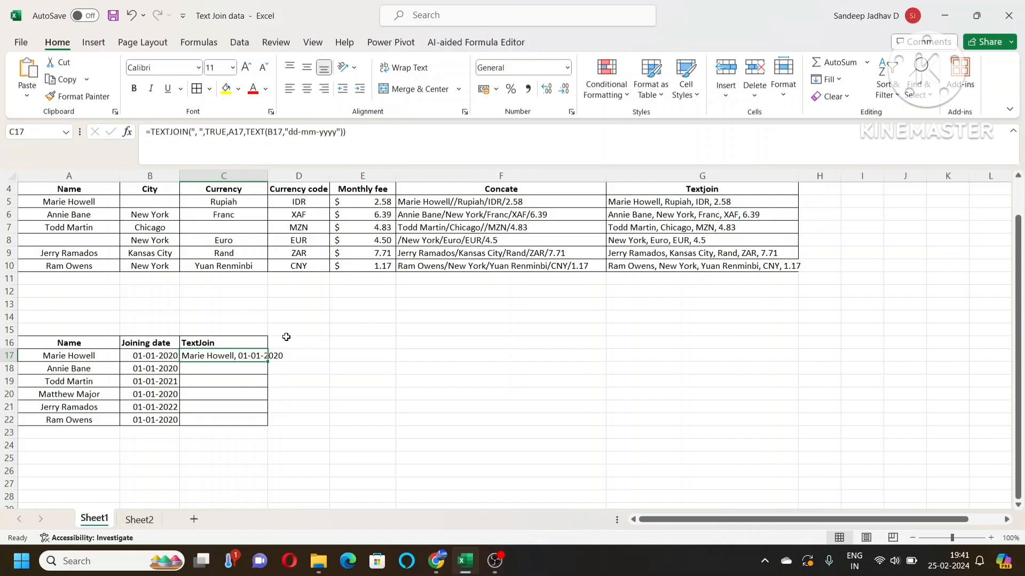
left_click_drag(267, 175, 299, 176)
left_click_drag(267, 358, 267, 416)
key("ctrl+d")
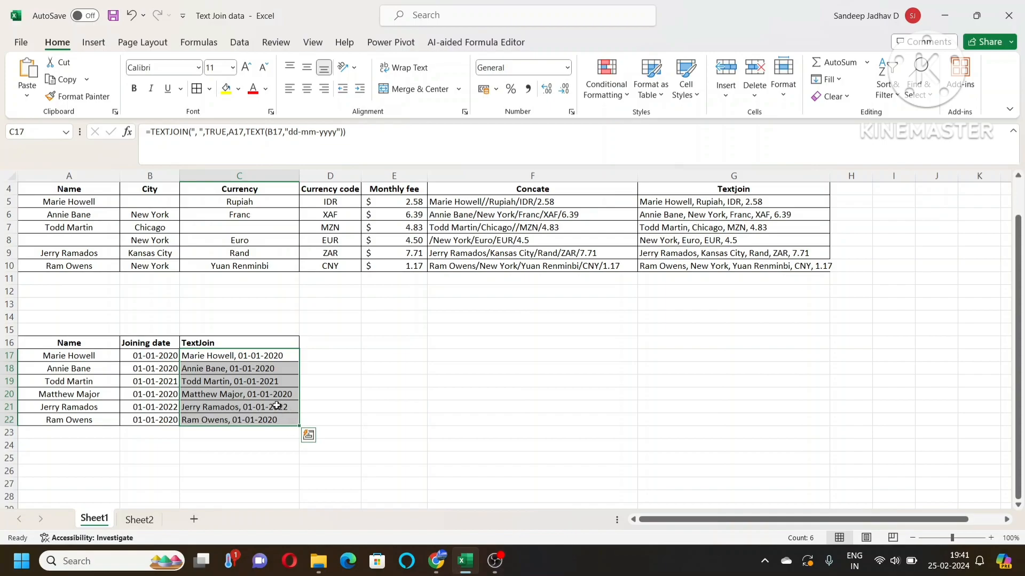
Compare the joined results in column C with the joining dates in column B of the lower table
left_click(278, 407)
left_click(171, 407)
left_click(168, 395)
left_click(281, 403)
left_click(278, 386)
left_click(277, 368)
left_click(275, 356)
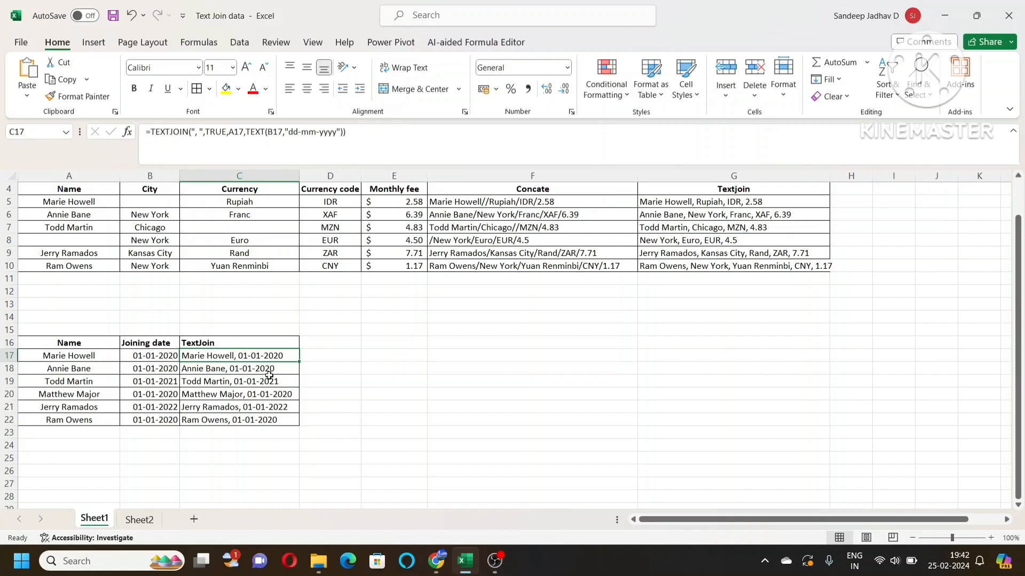
scroll(254, 375, "up", 1)
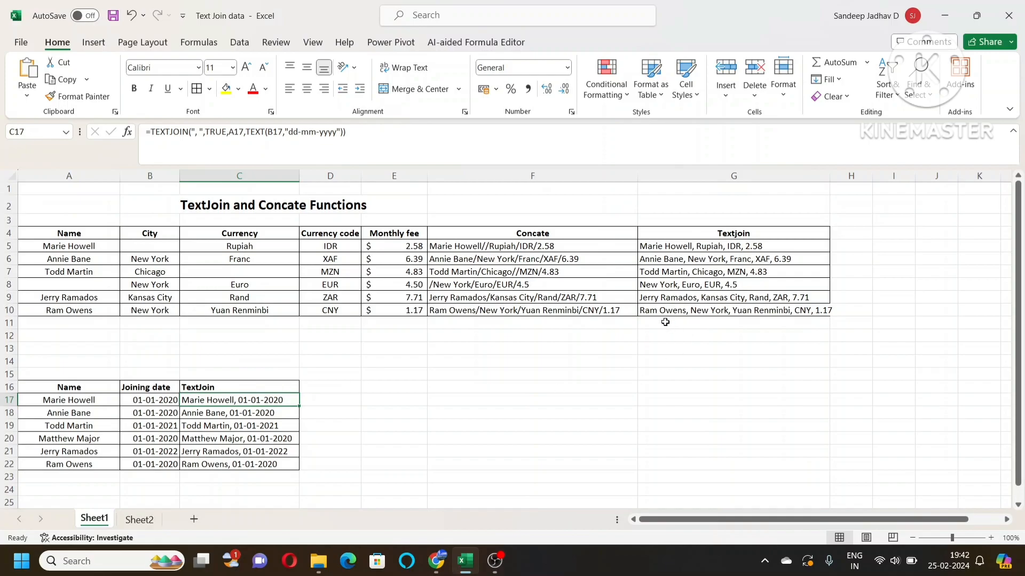